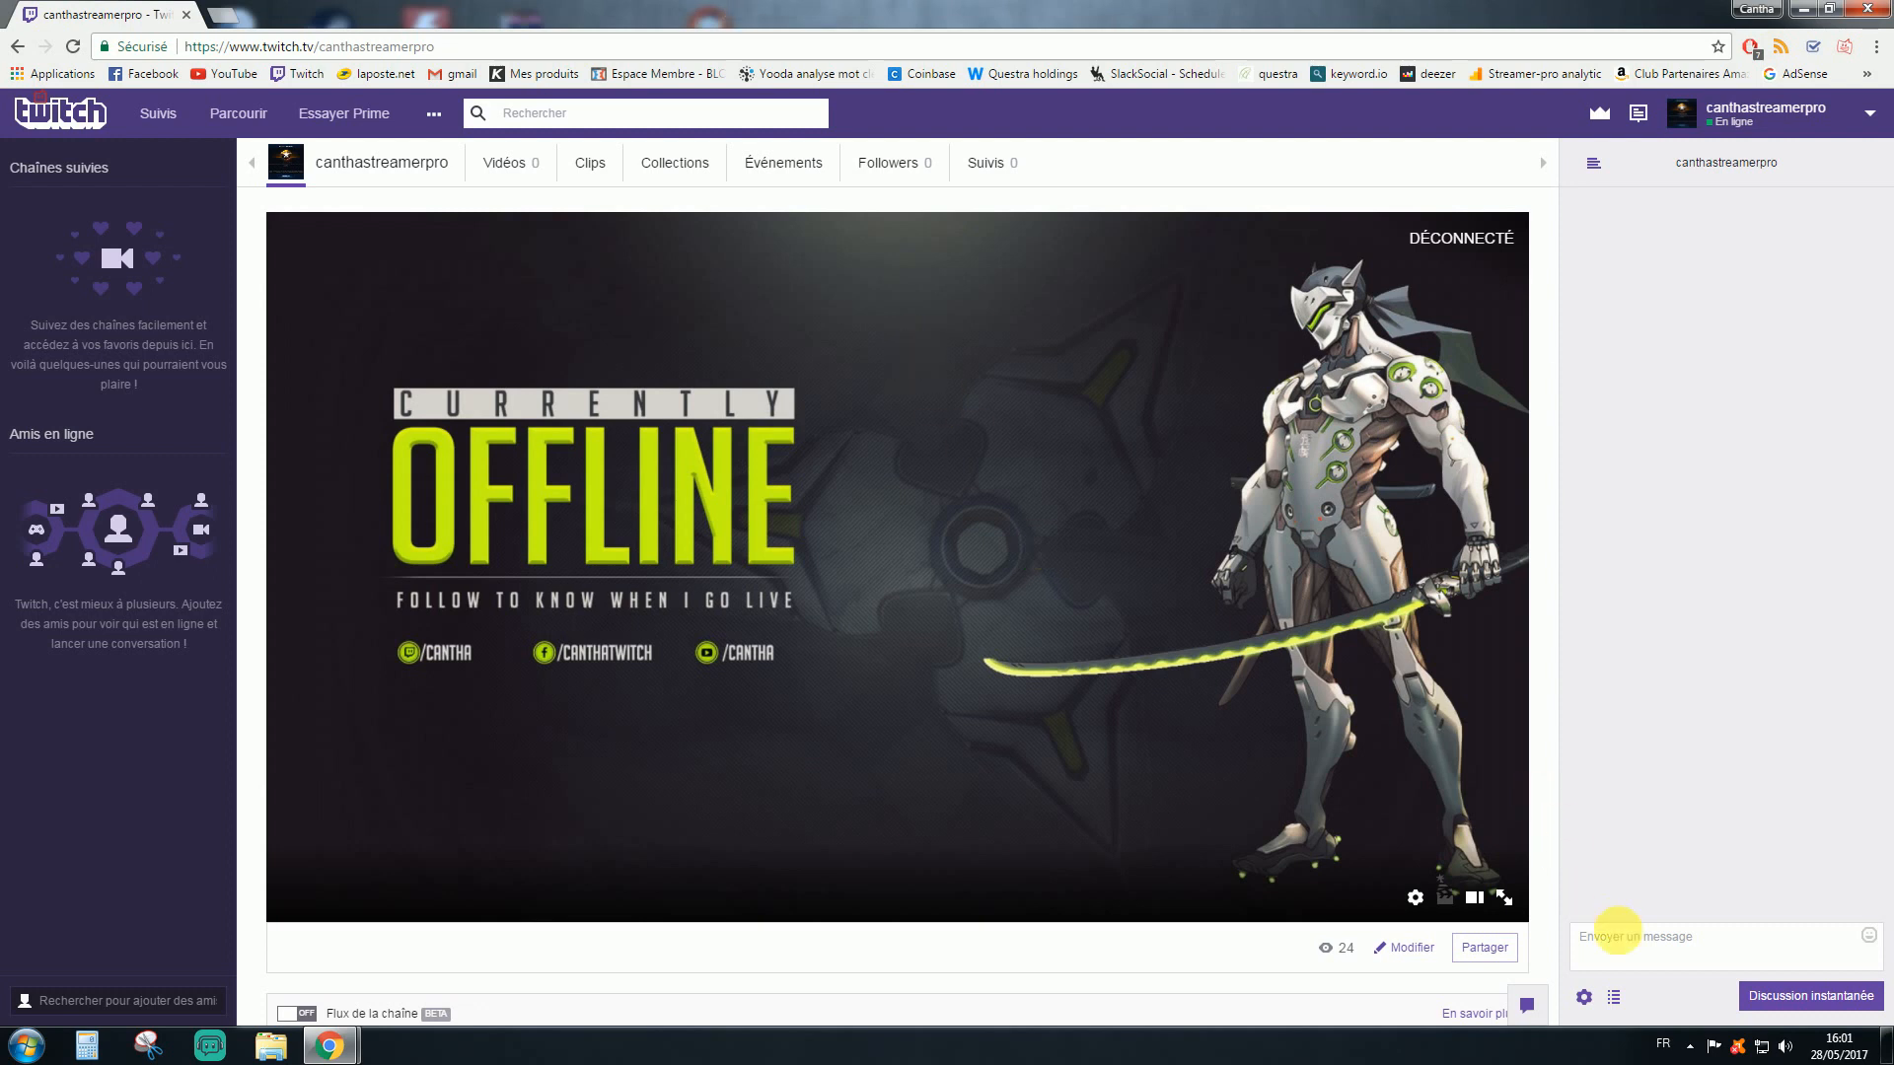
Send the !youtube command in the Twitch channel's chat.
left_click(1624, 936)
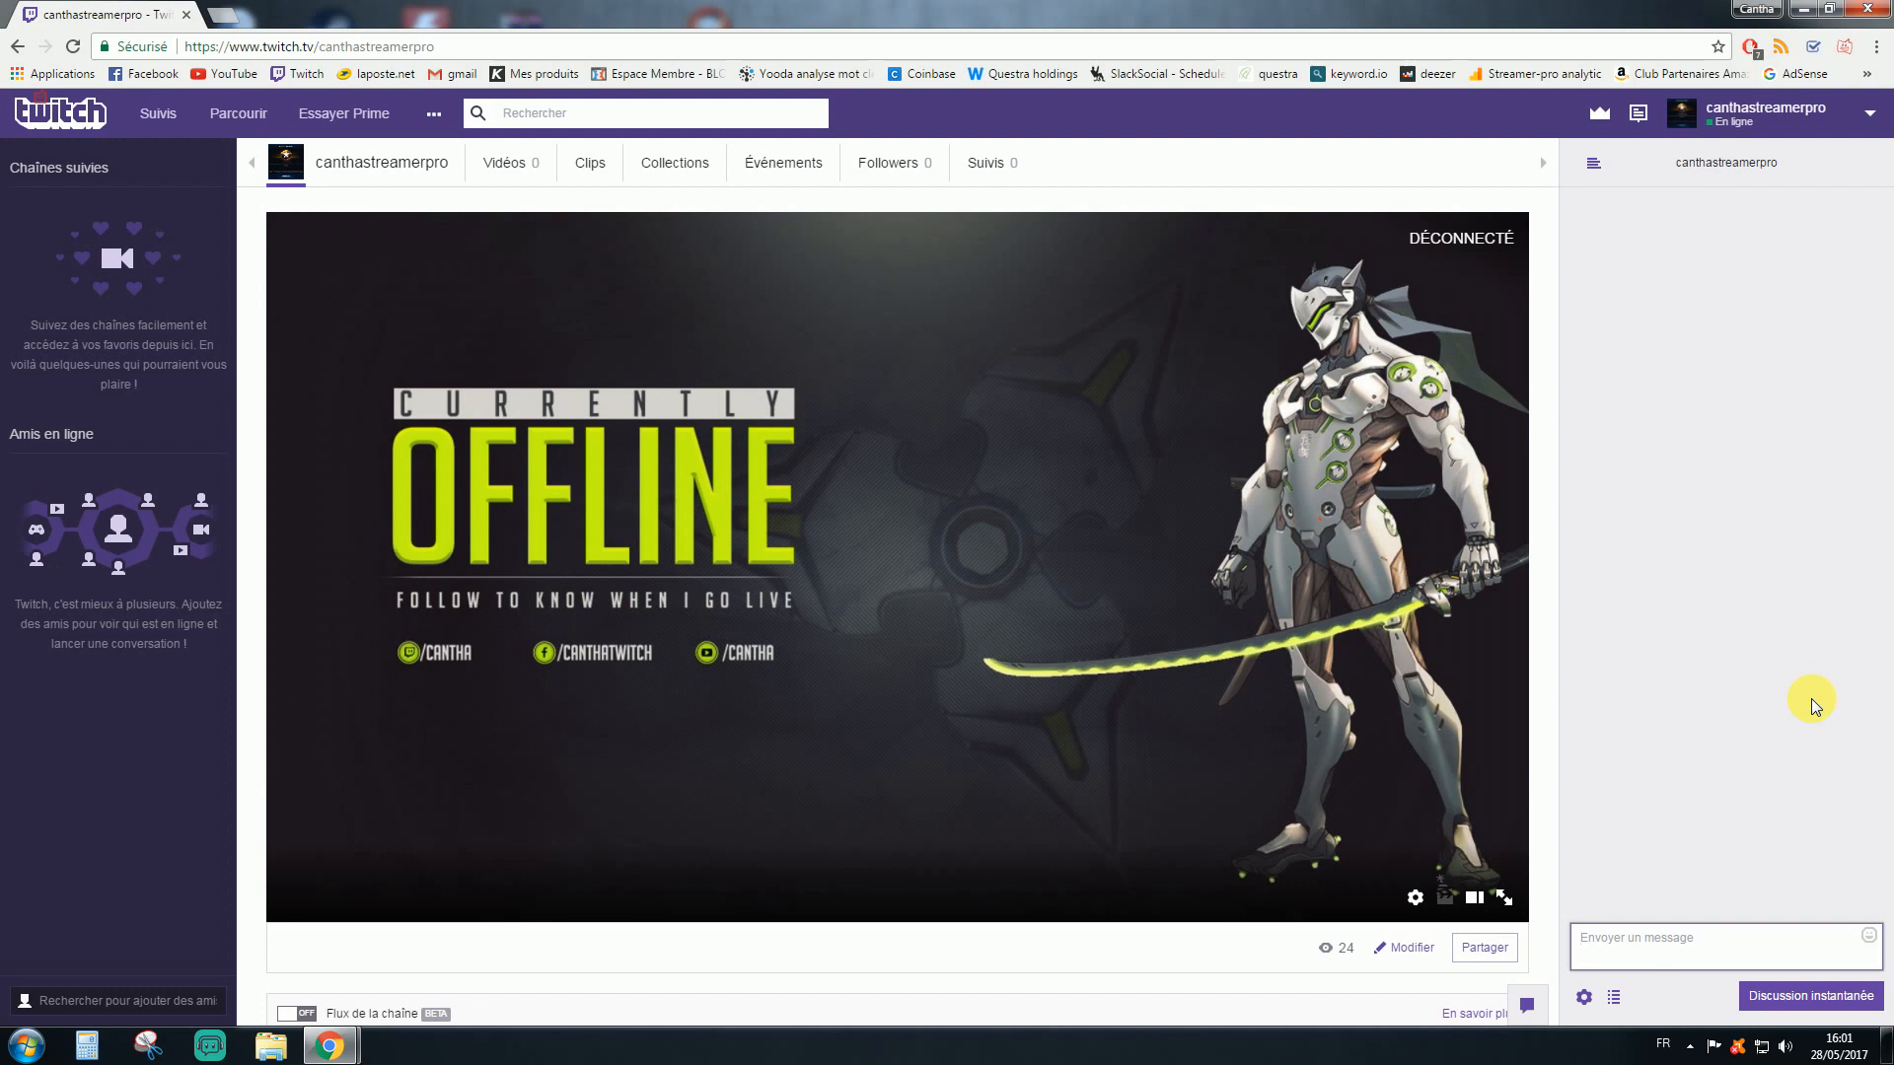
type("!youtube")
key("Return")
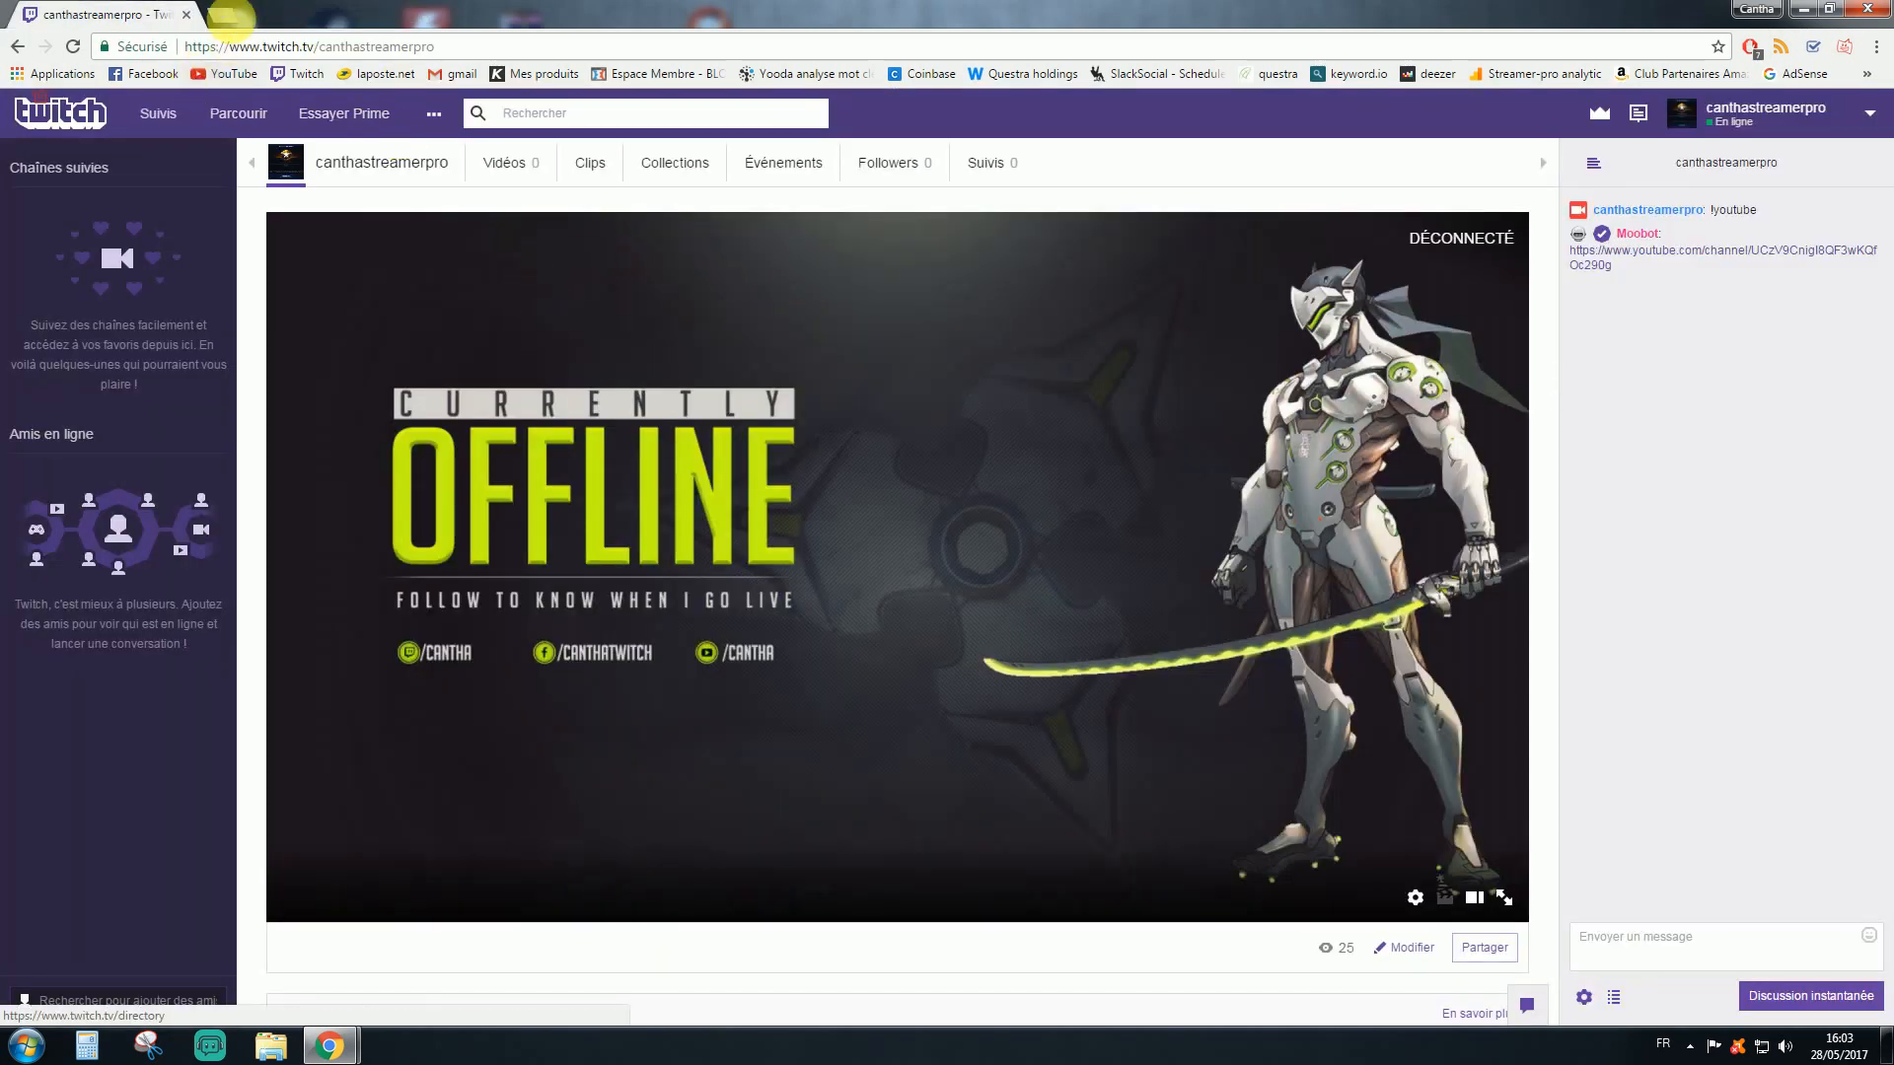
Search Google for "moobot" in a new browser tab and open the Moobot website.
left_click(225, 13)
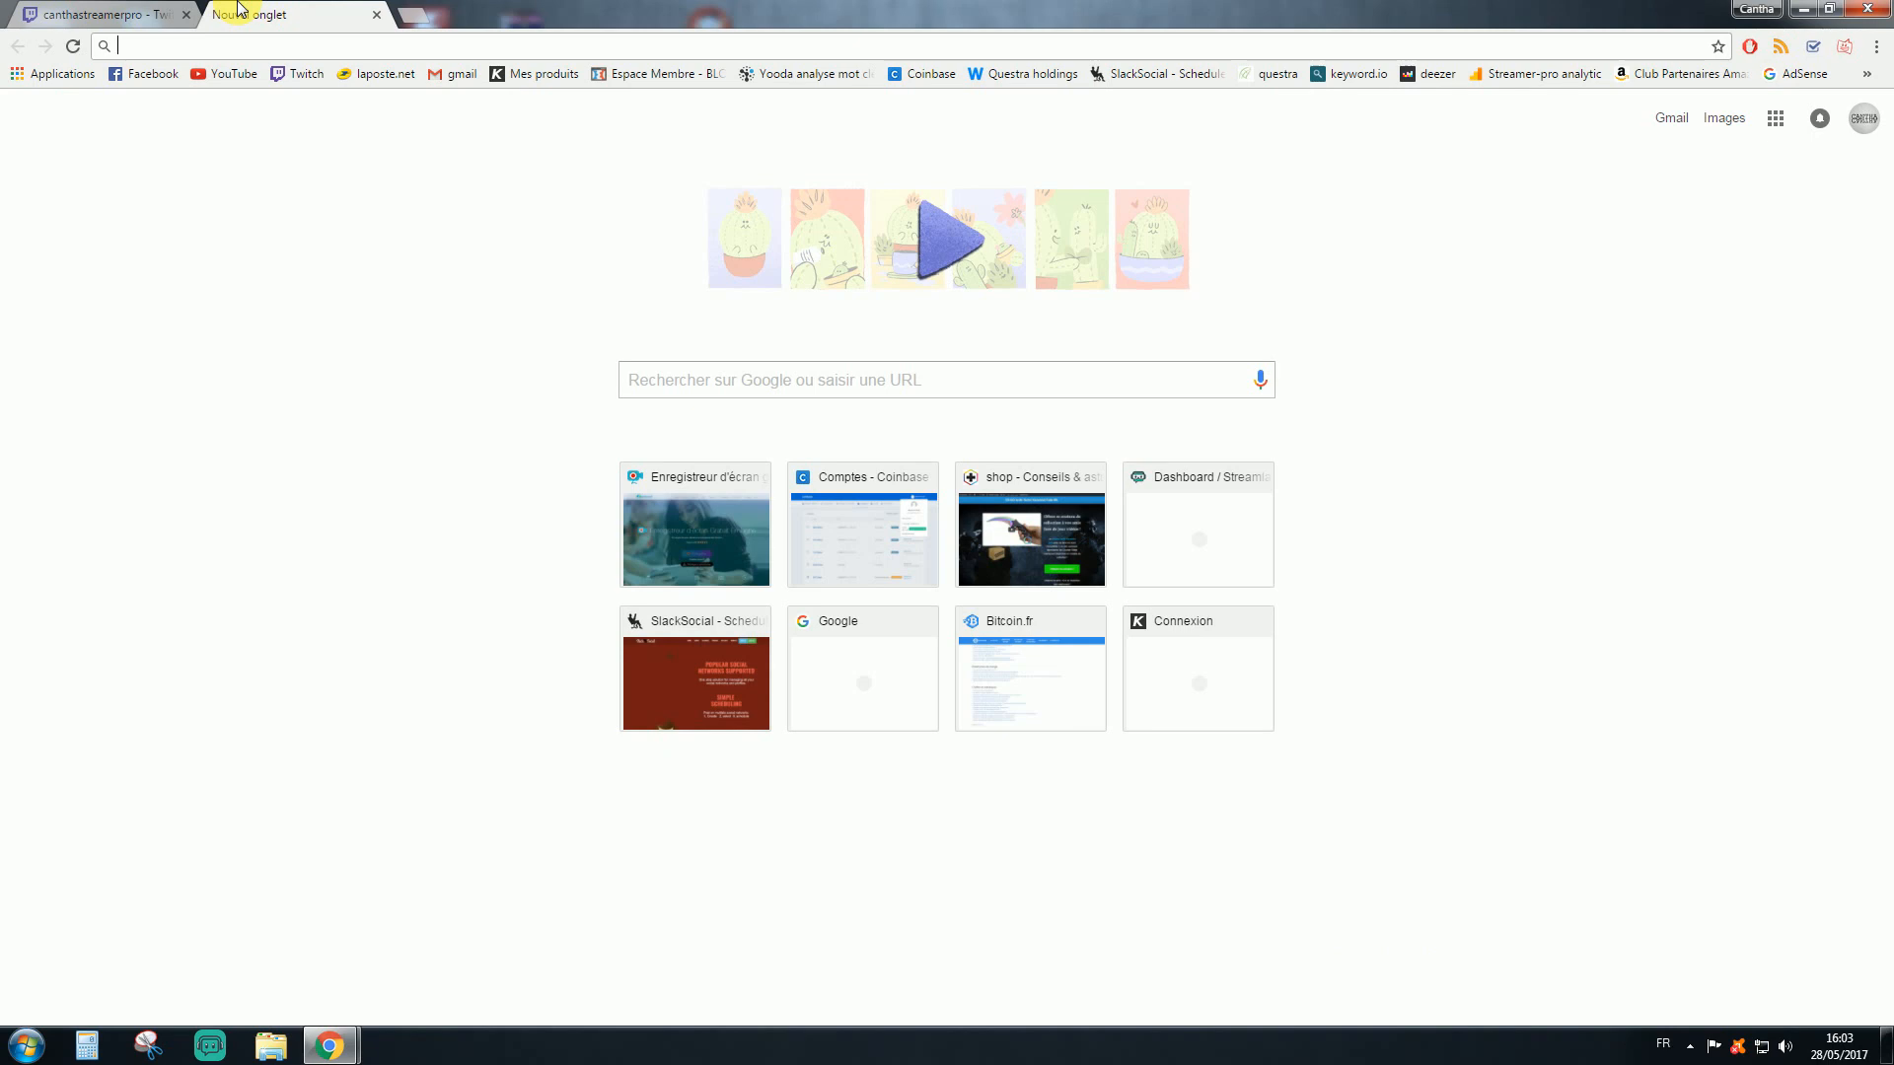
type("moobot")
key("Return")
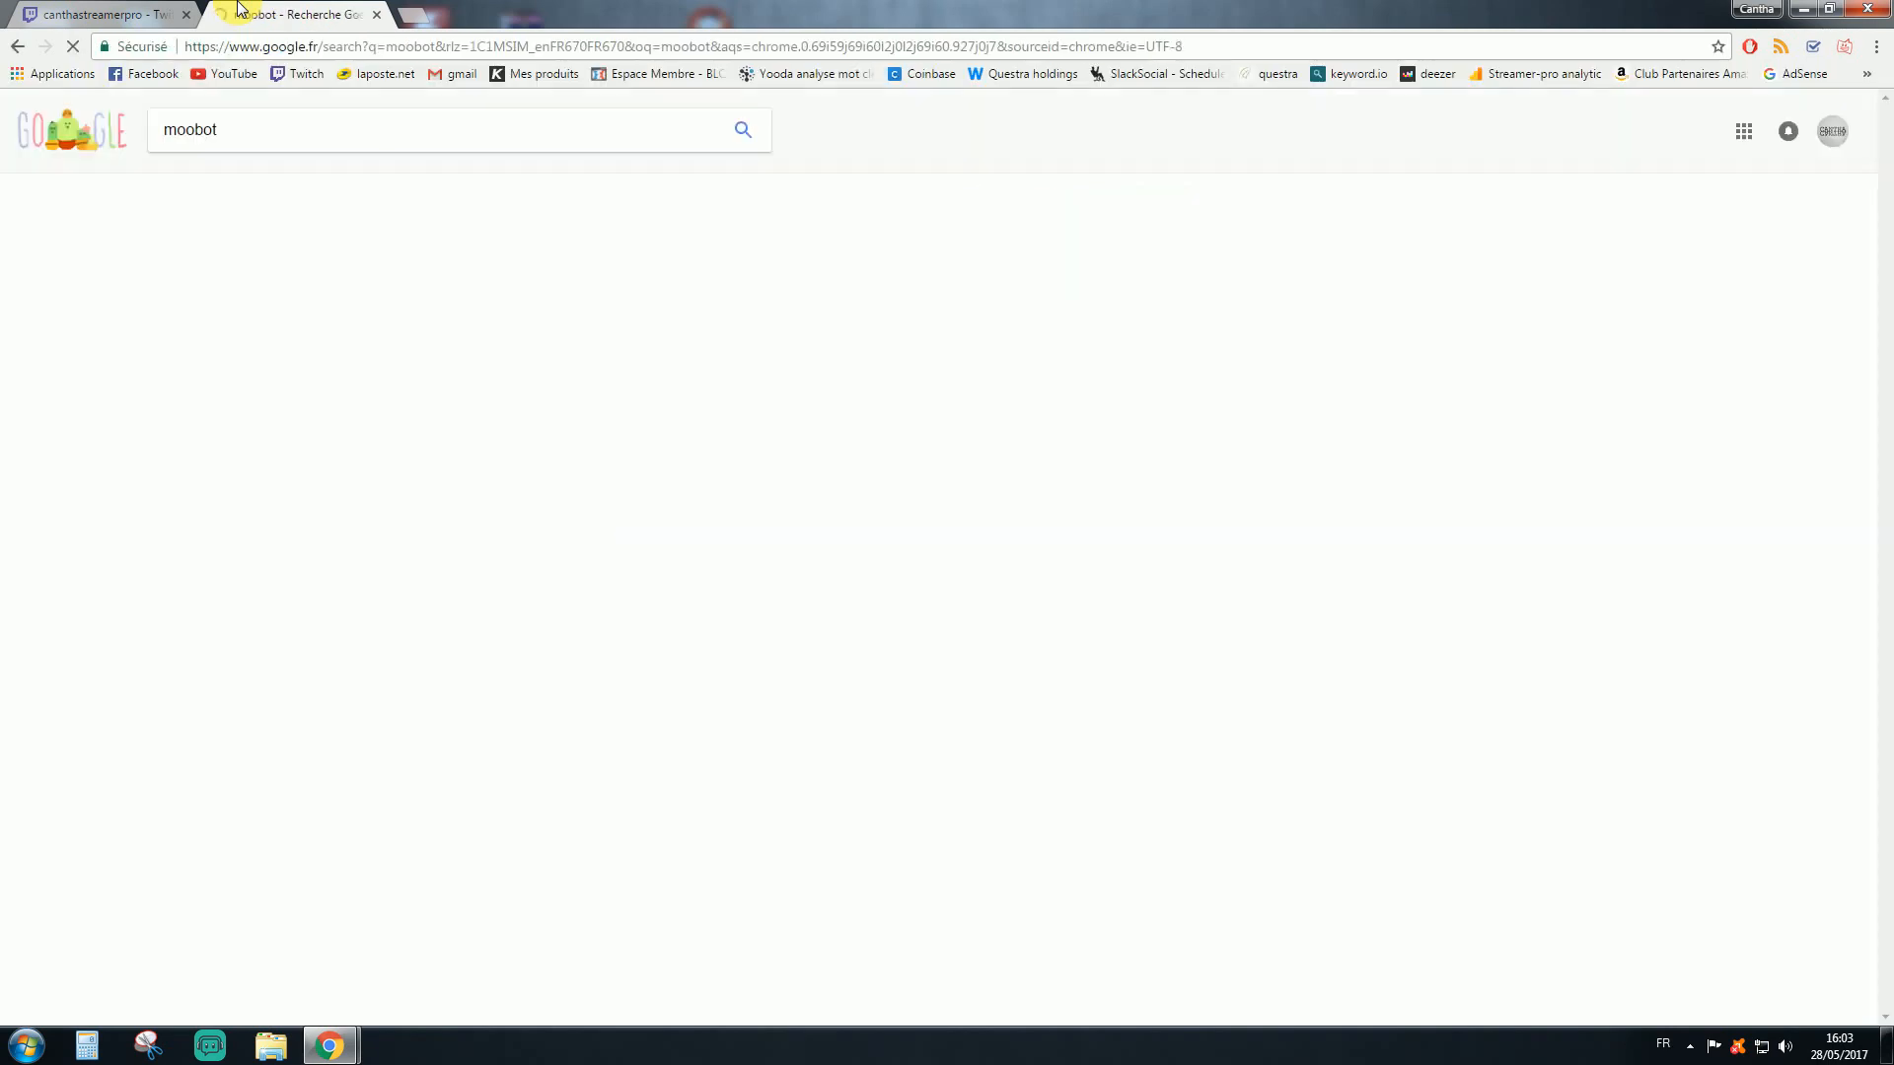
left_click(247, 275)
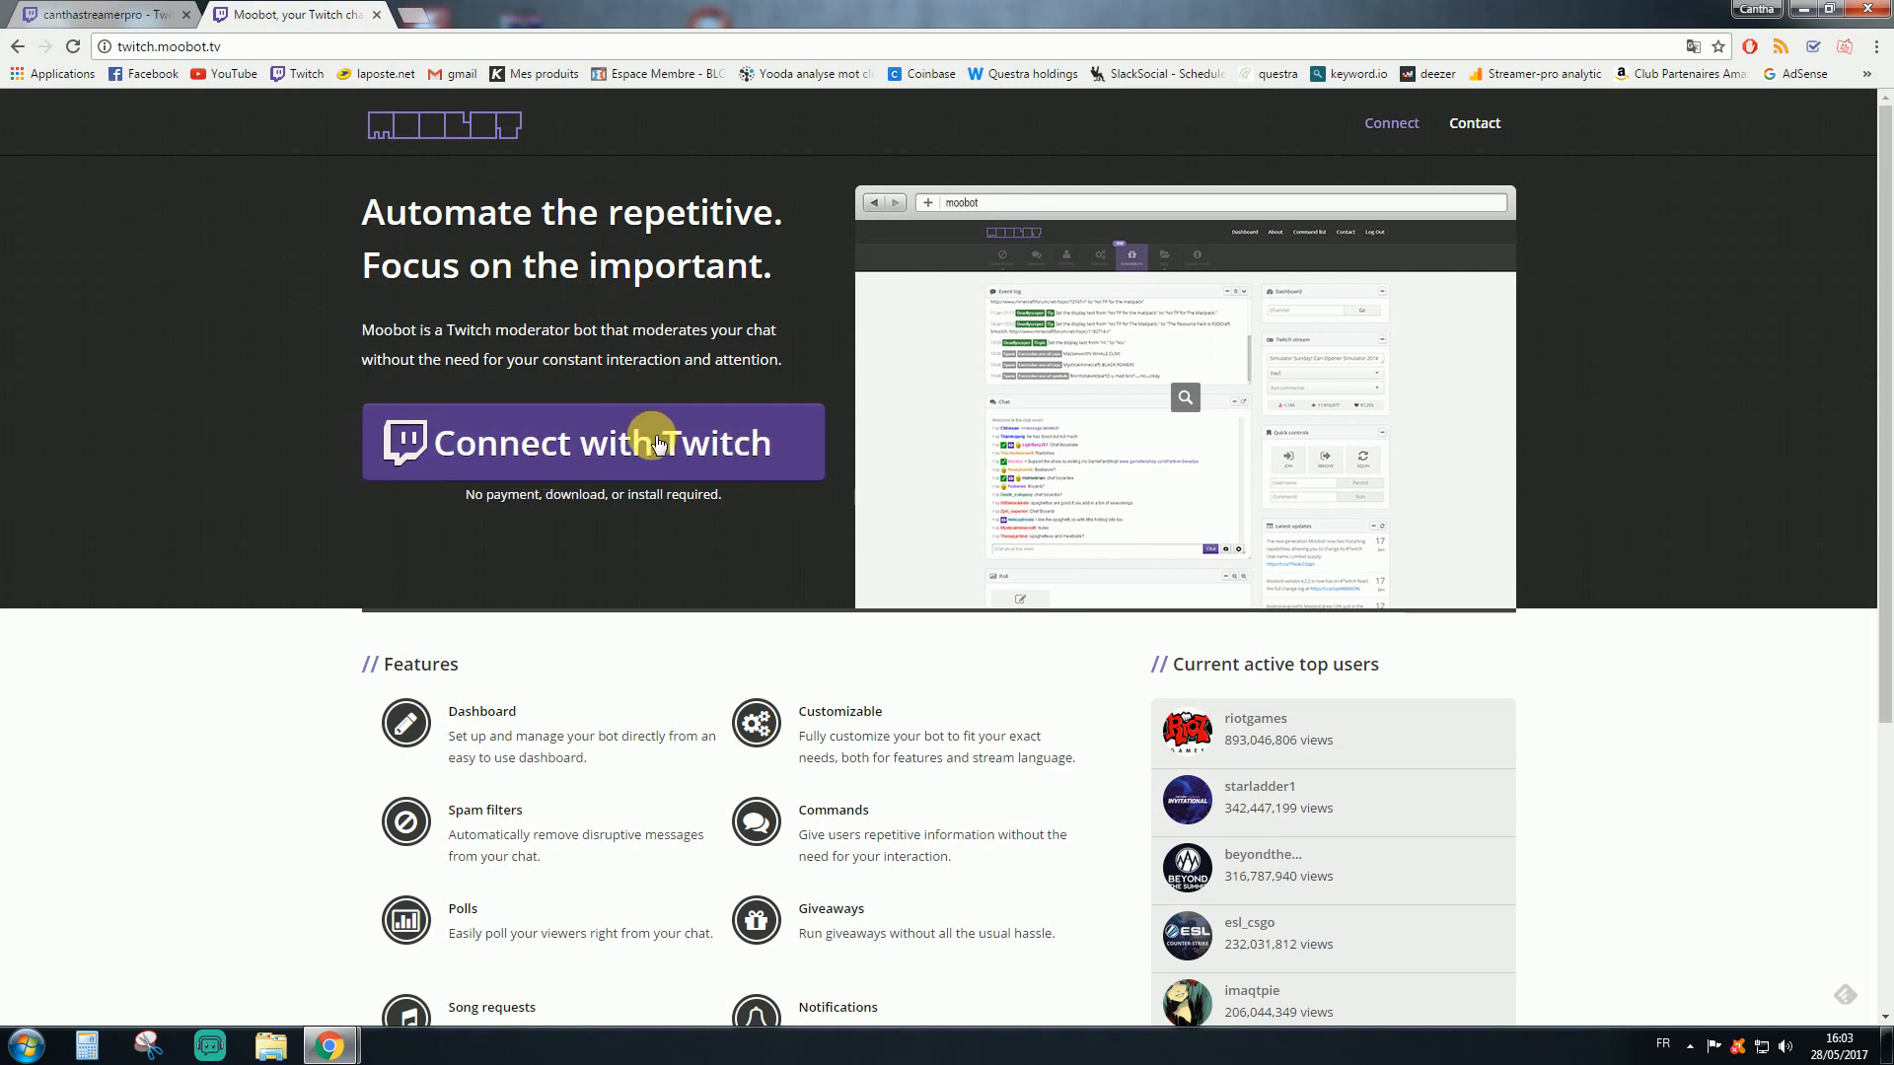
Connect to Moobot with the Twitch account and skip the guided tour.
left_click(772, 455)
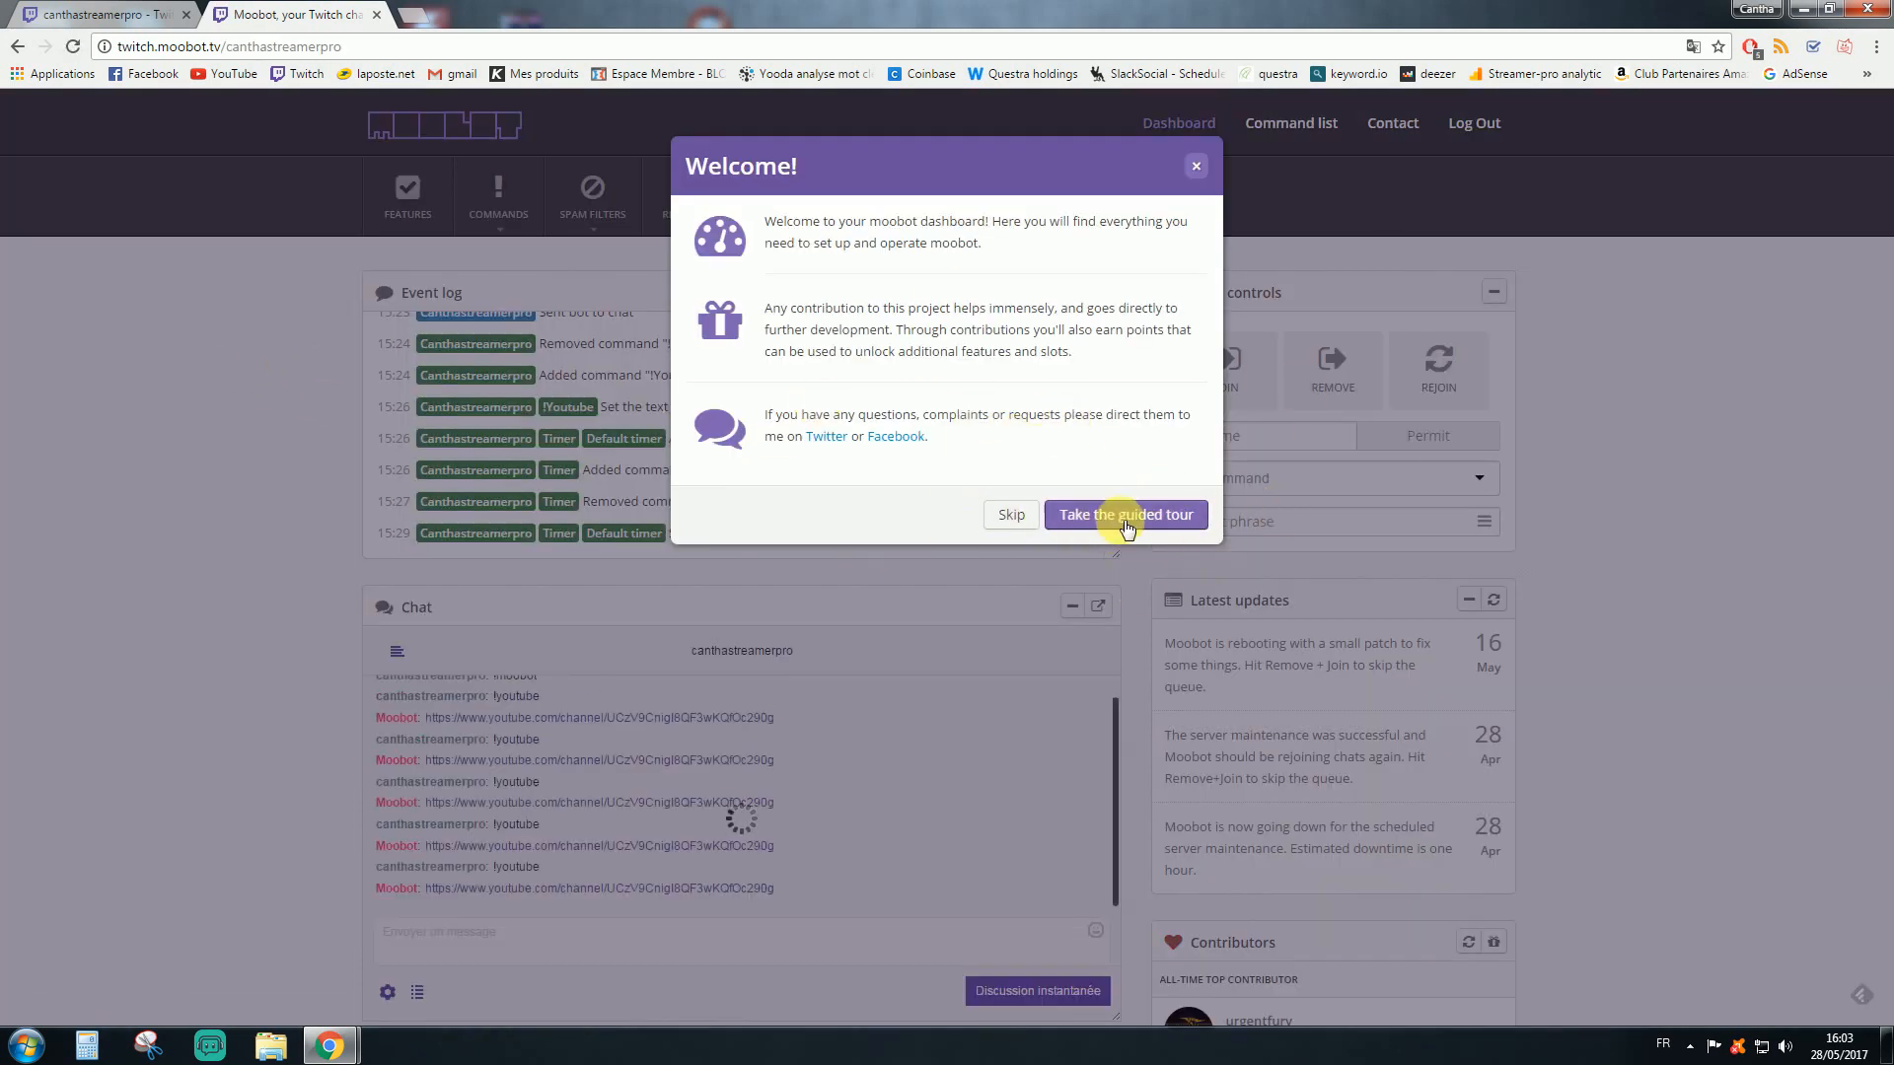
left_click(1004, 517)
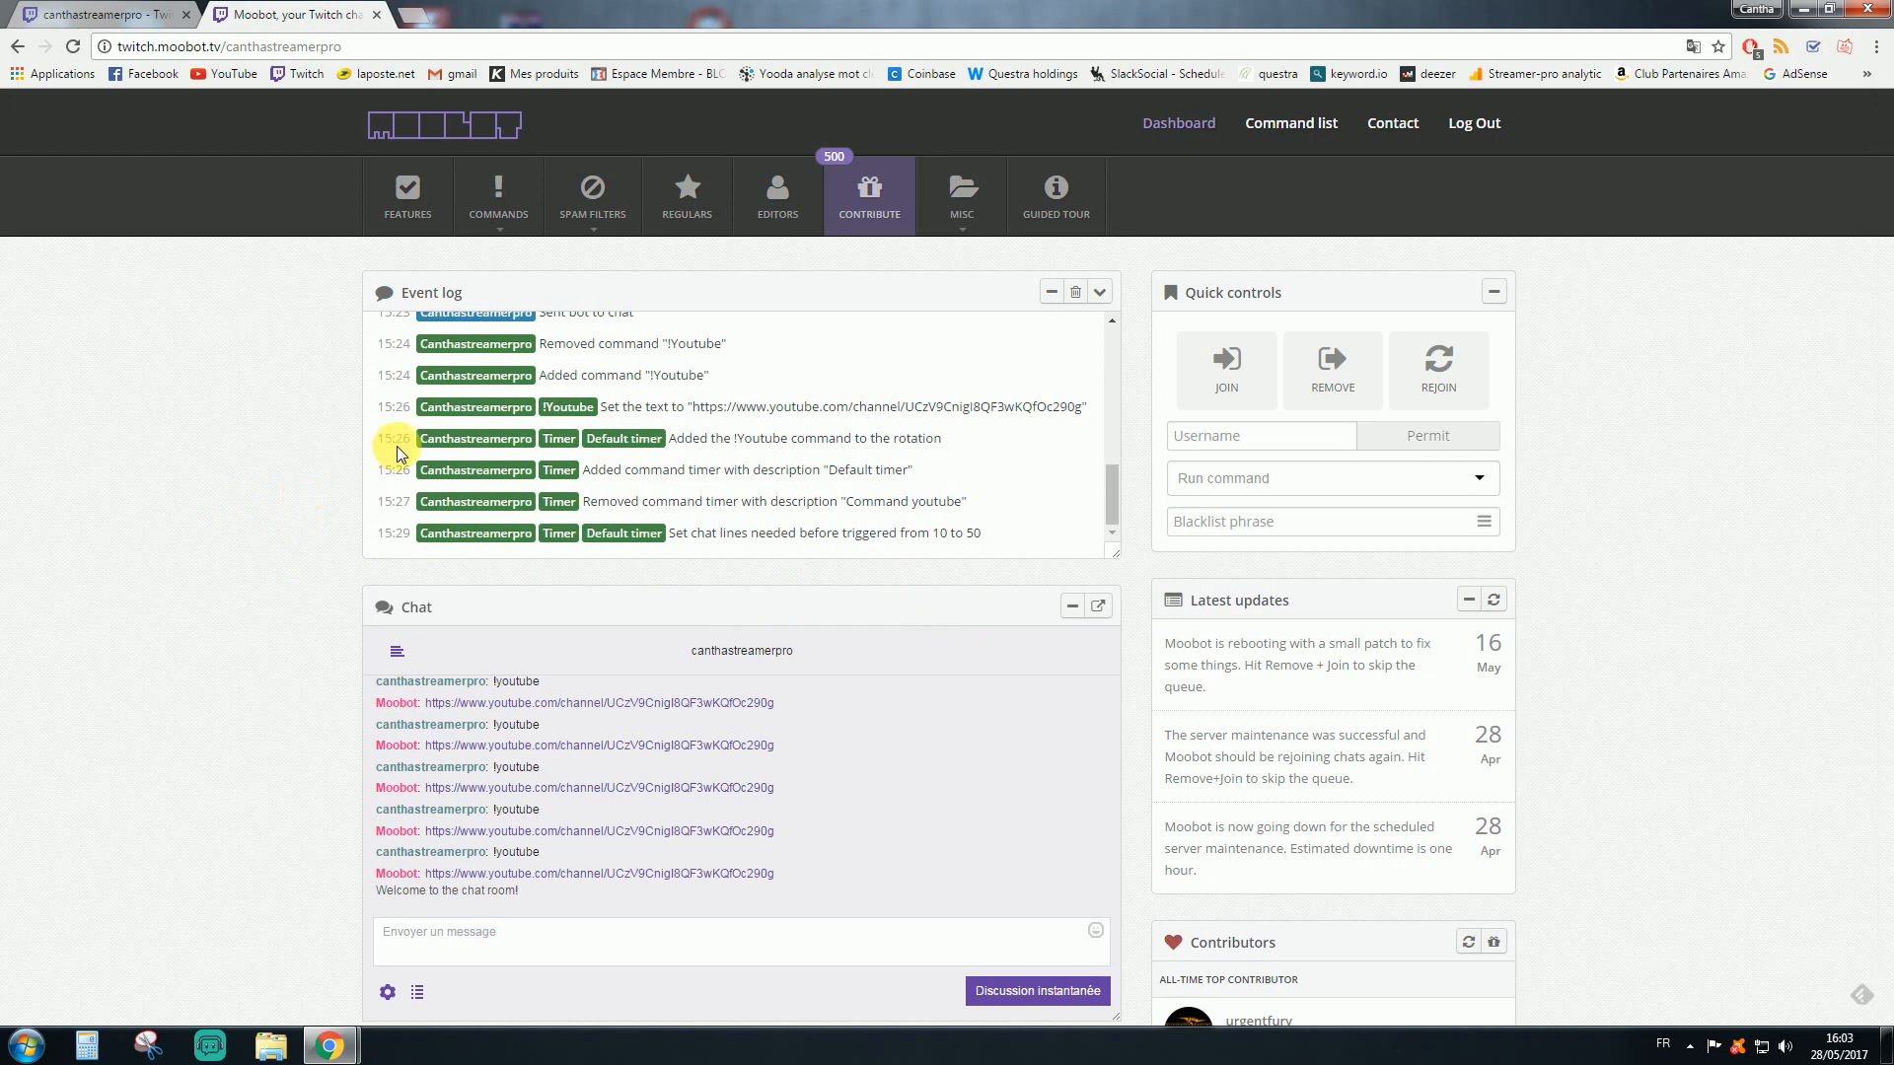
Try to make Moobot join the channel's chat from the dashboard.
left_click(1272, 391)
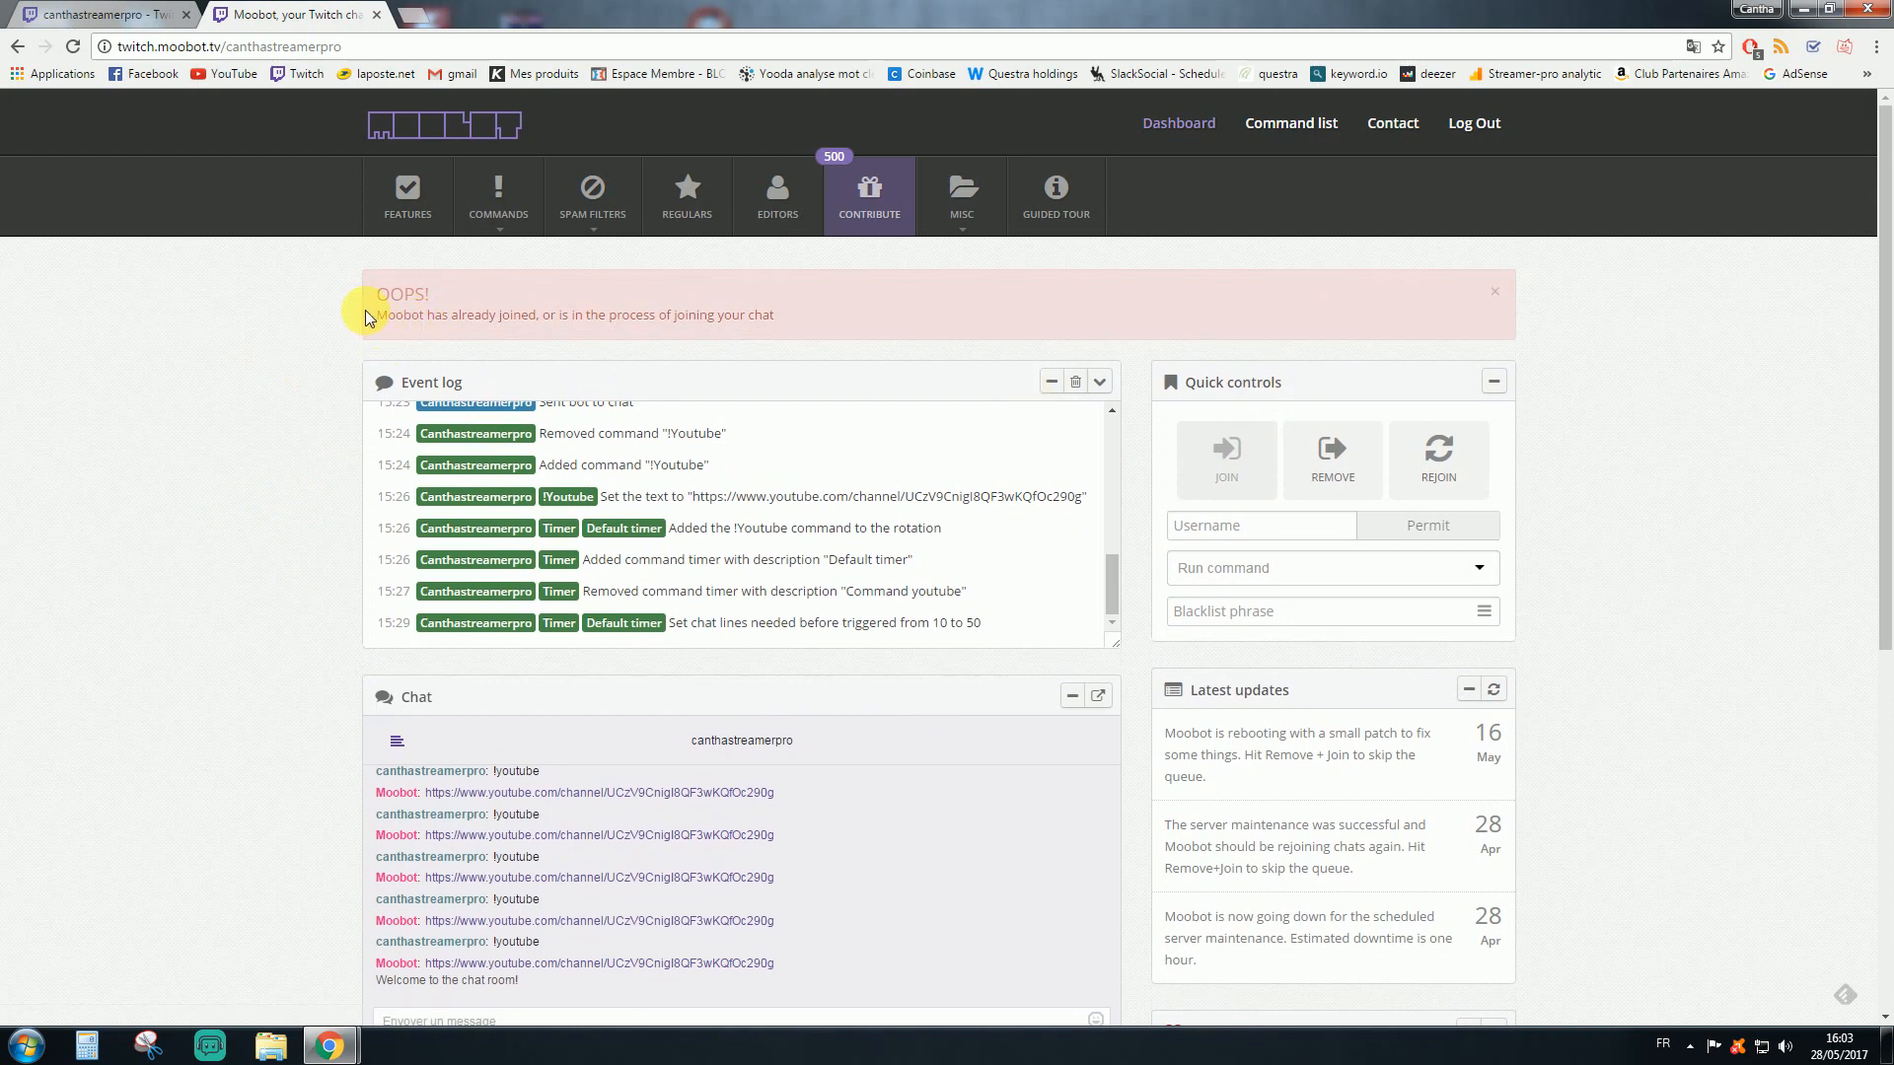
left_click_drag(385, 317, 831, 325)
left_click(838, 334)
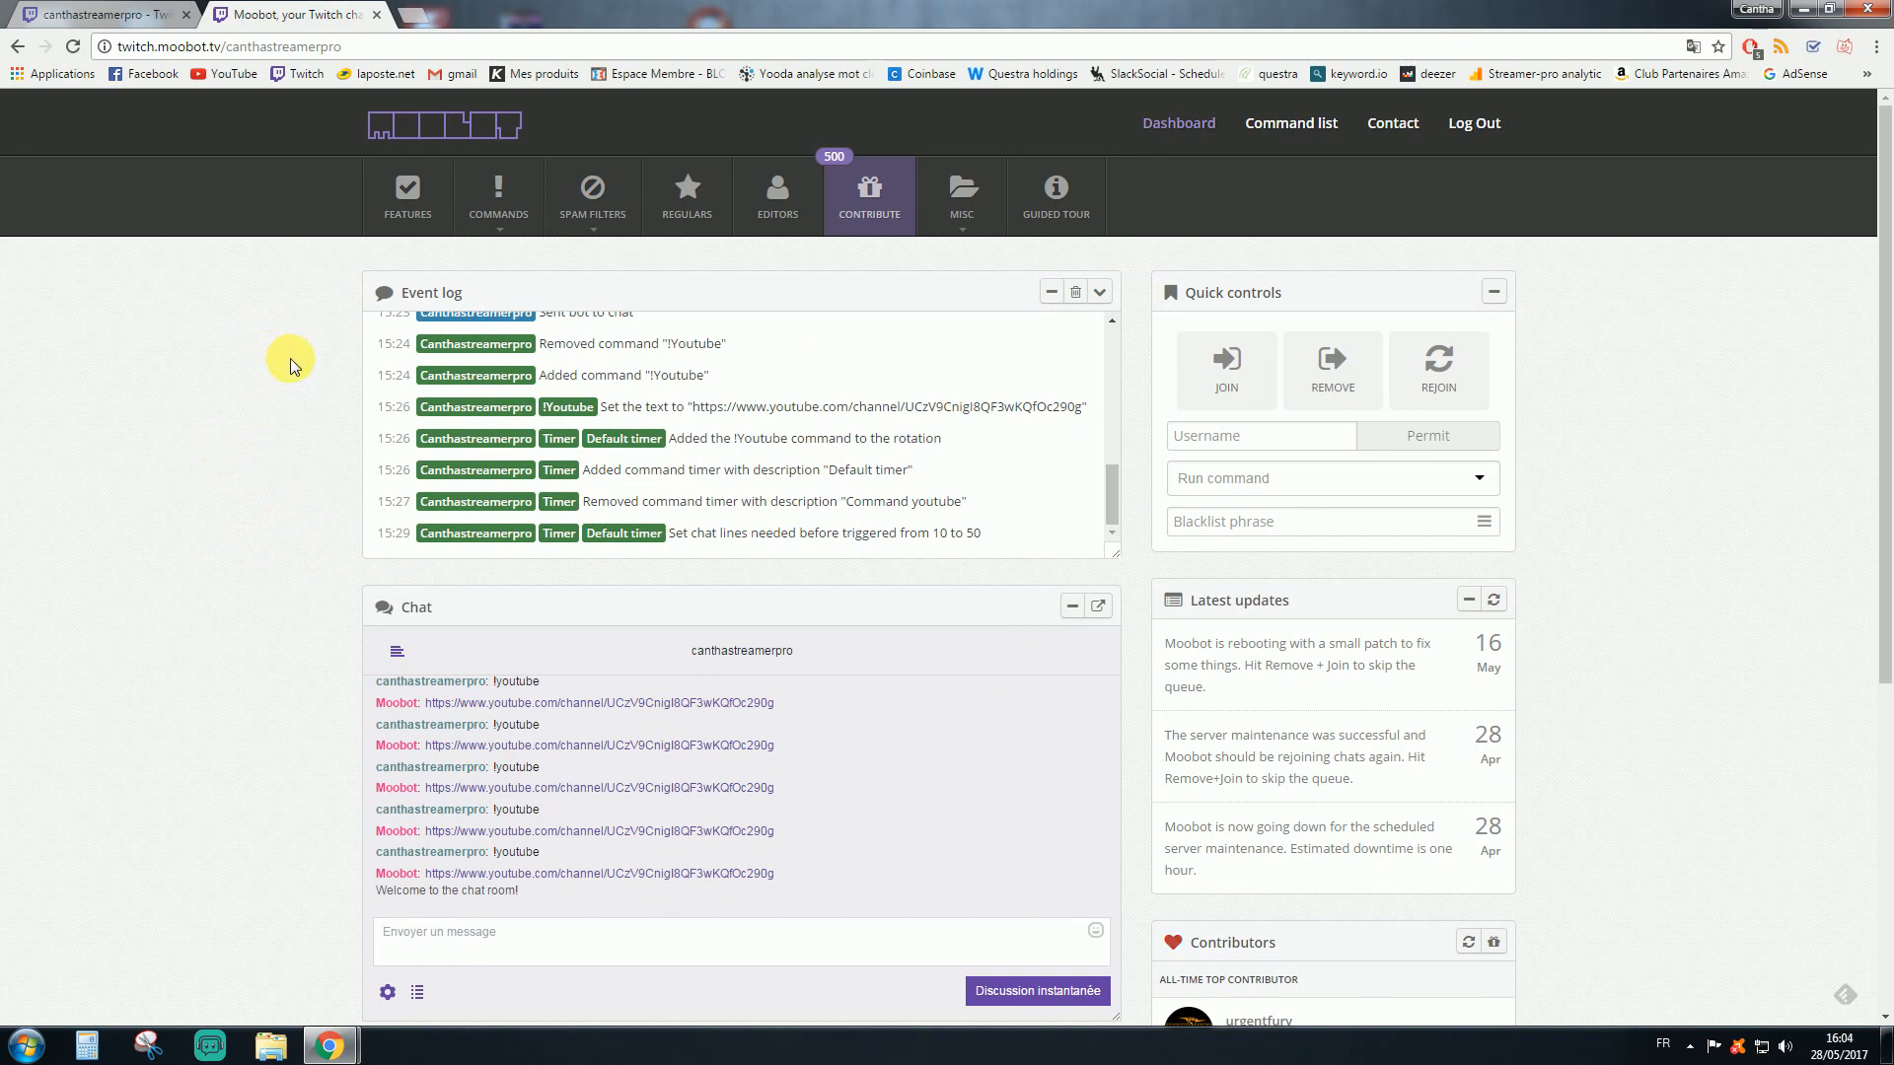
Remove the existing !youtube command from Moobot's command list.
left_click(528, 235)
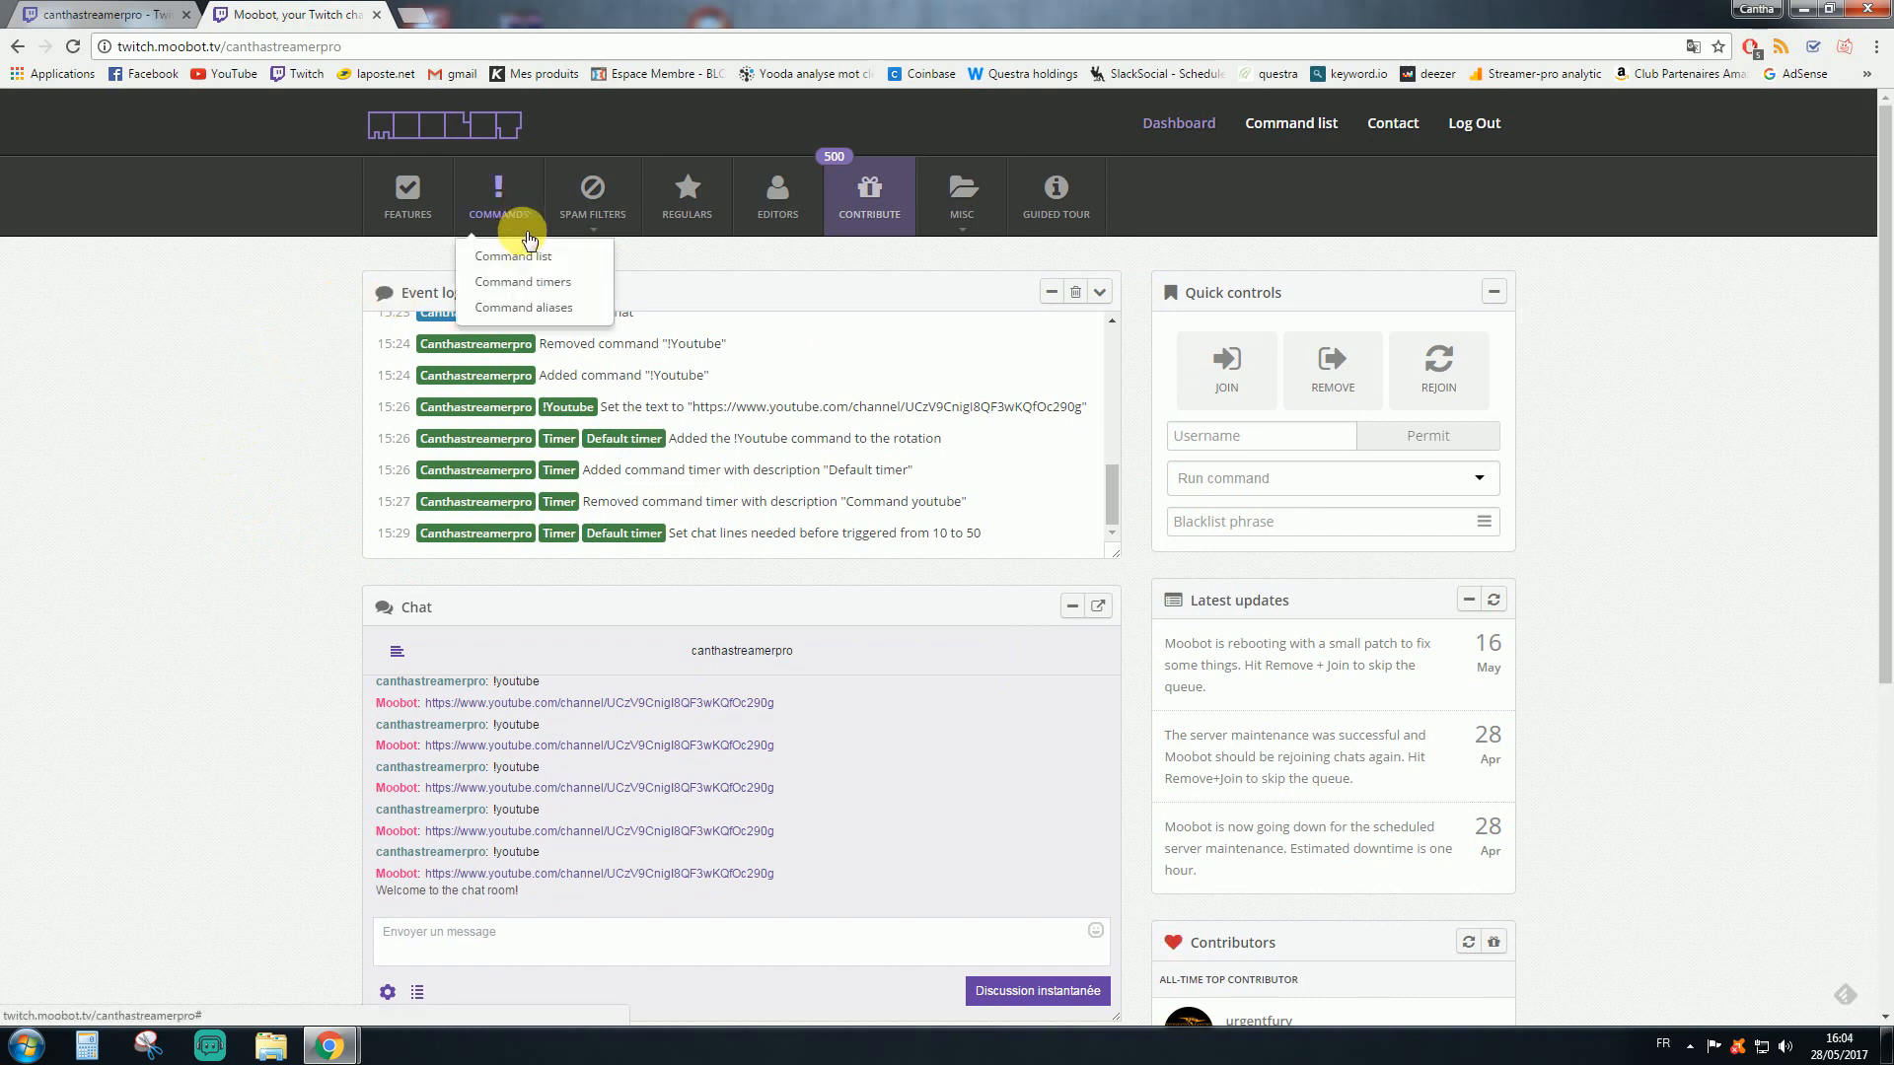
left_click(518, 257)
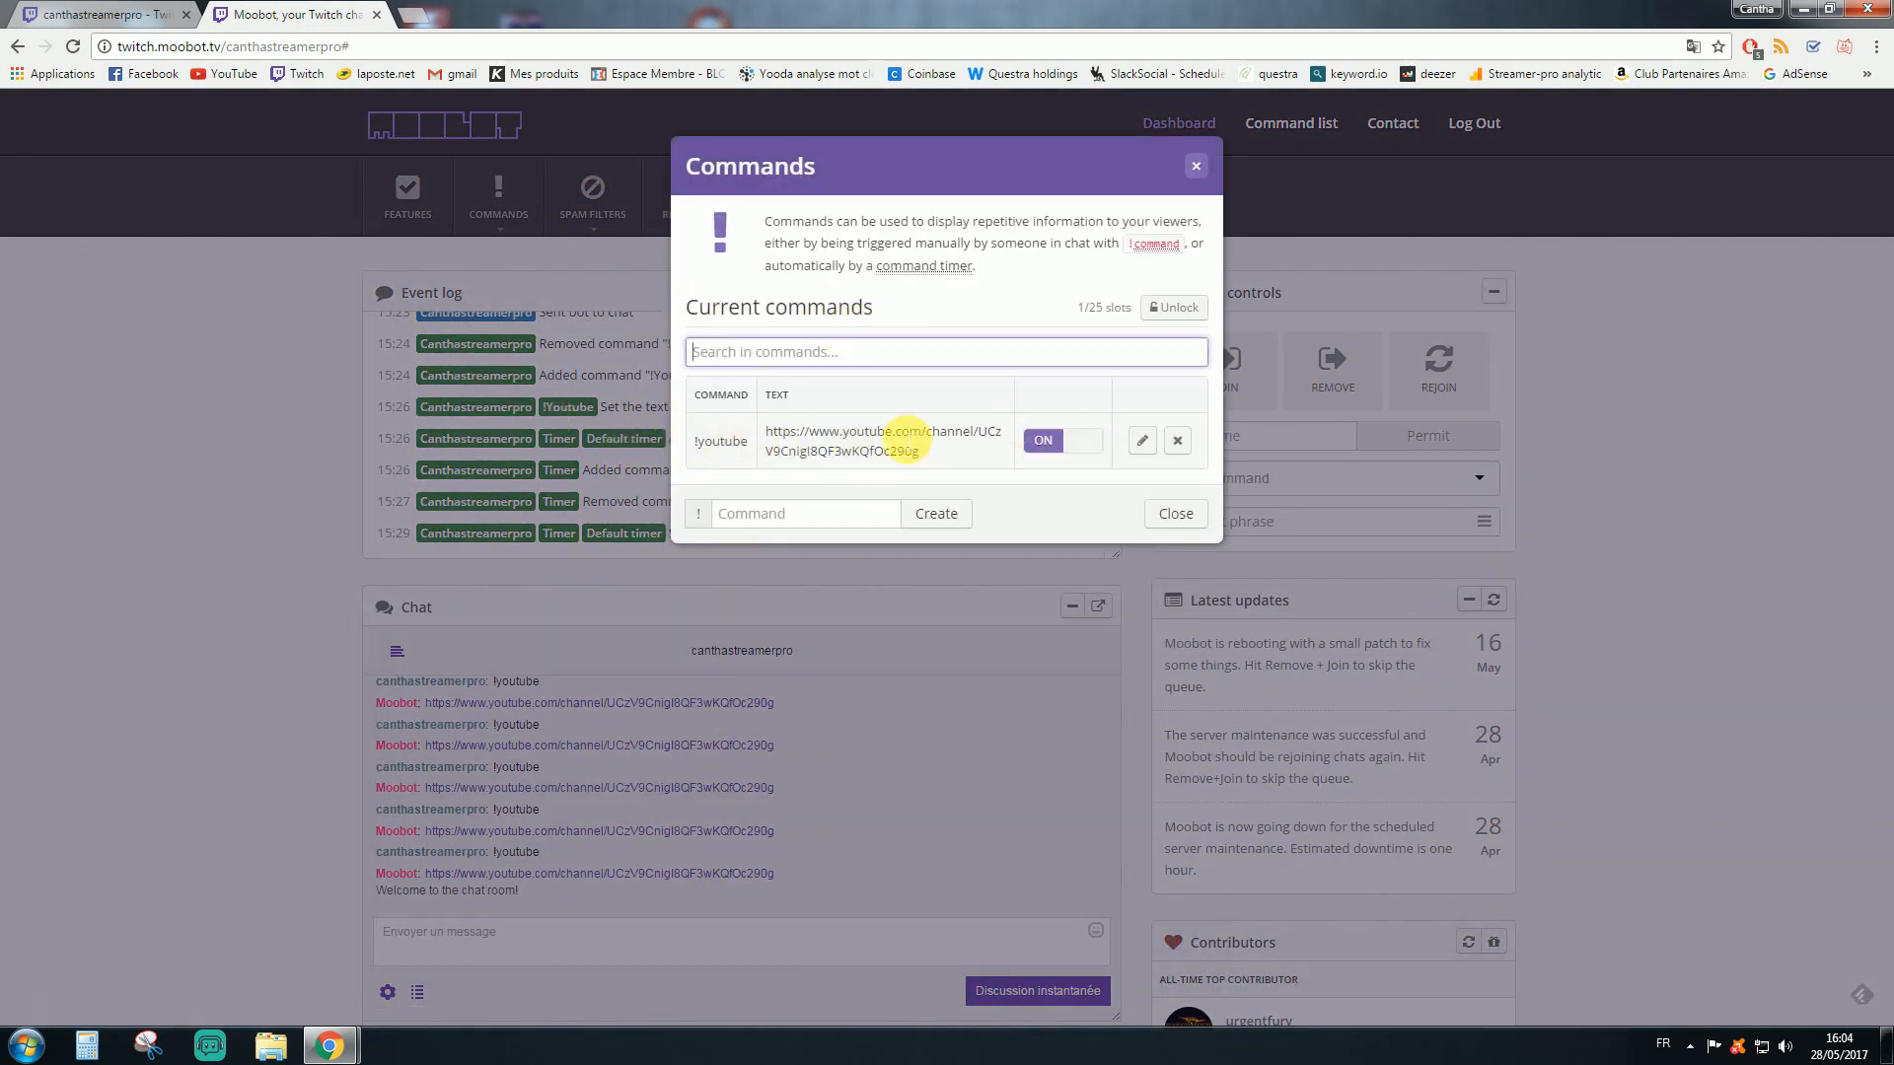
left_click(1177, 441)
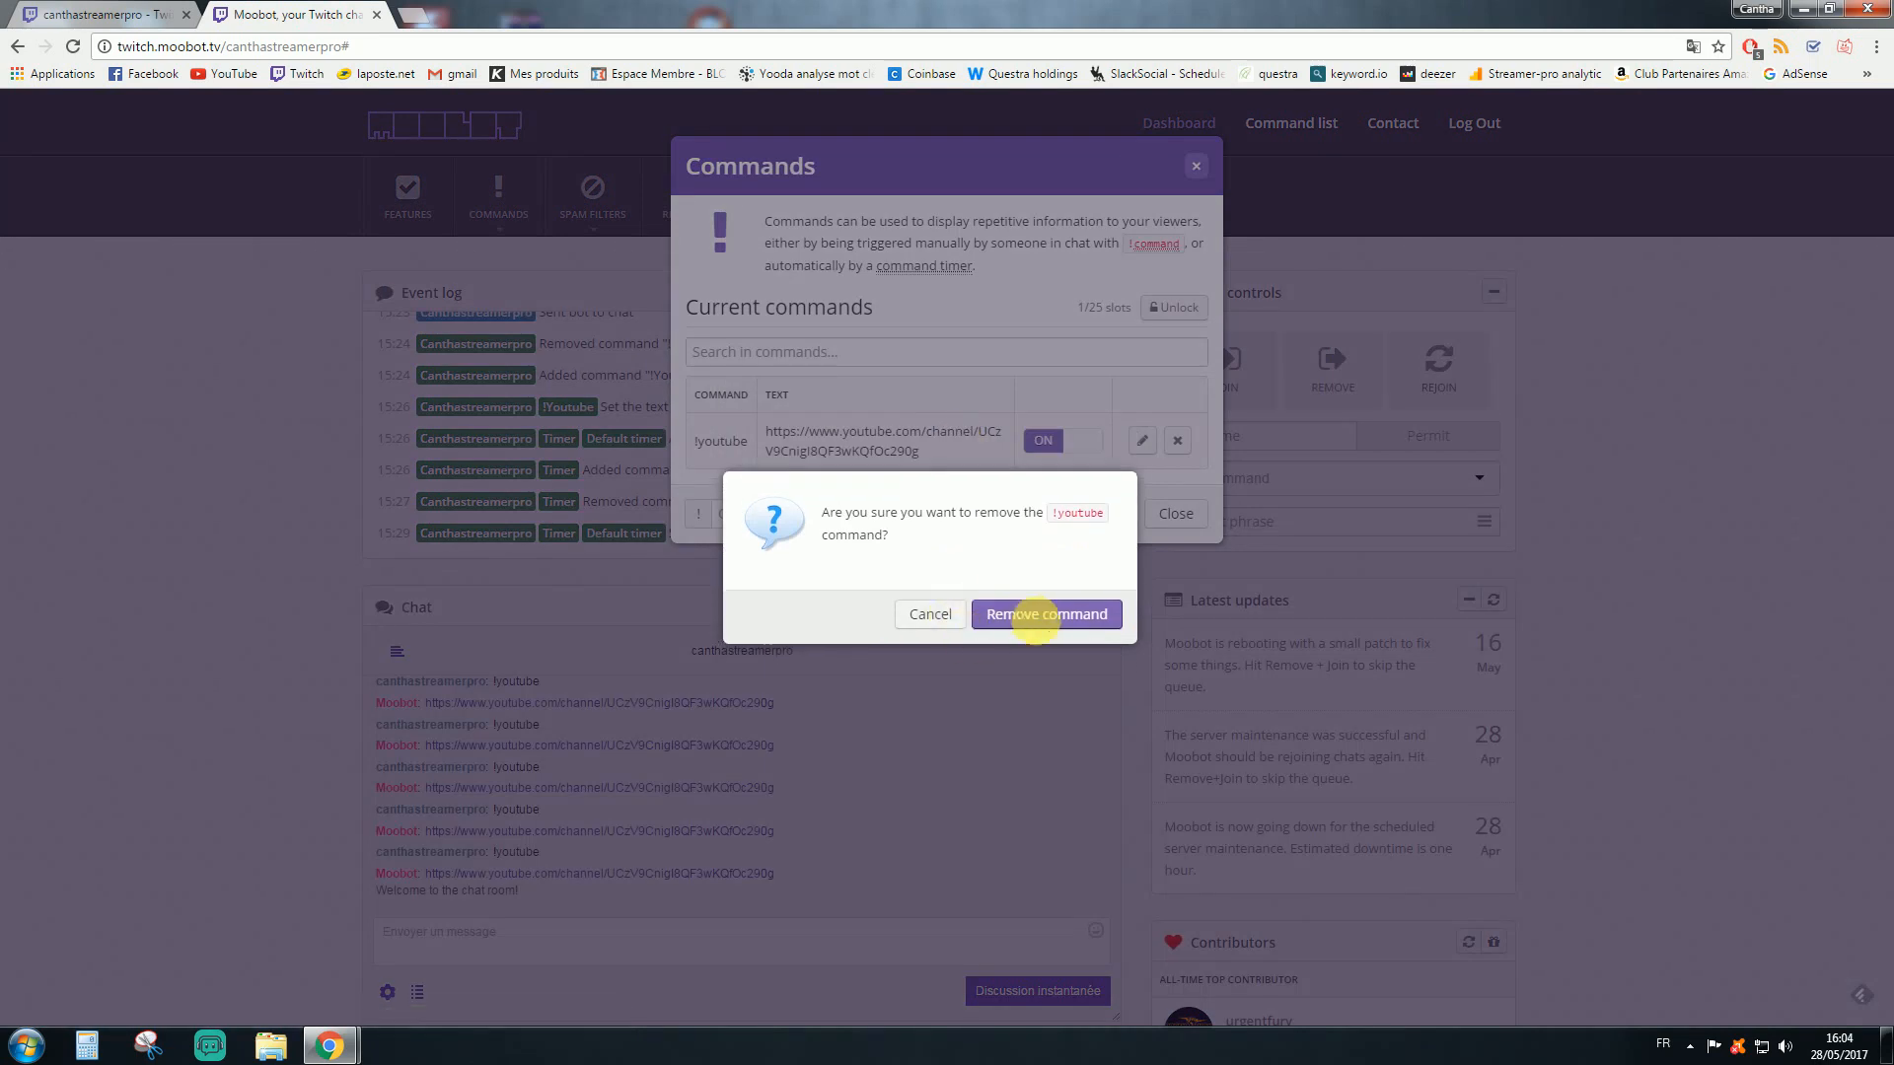
left_click(1036, 620)
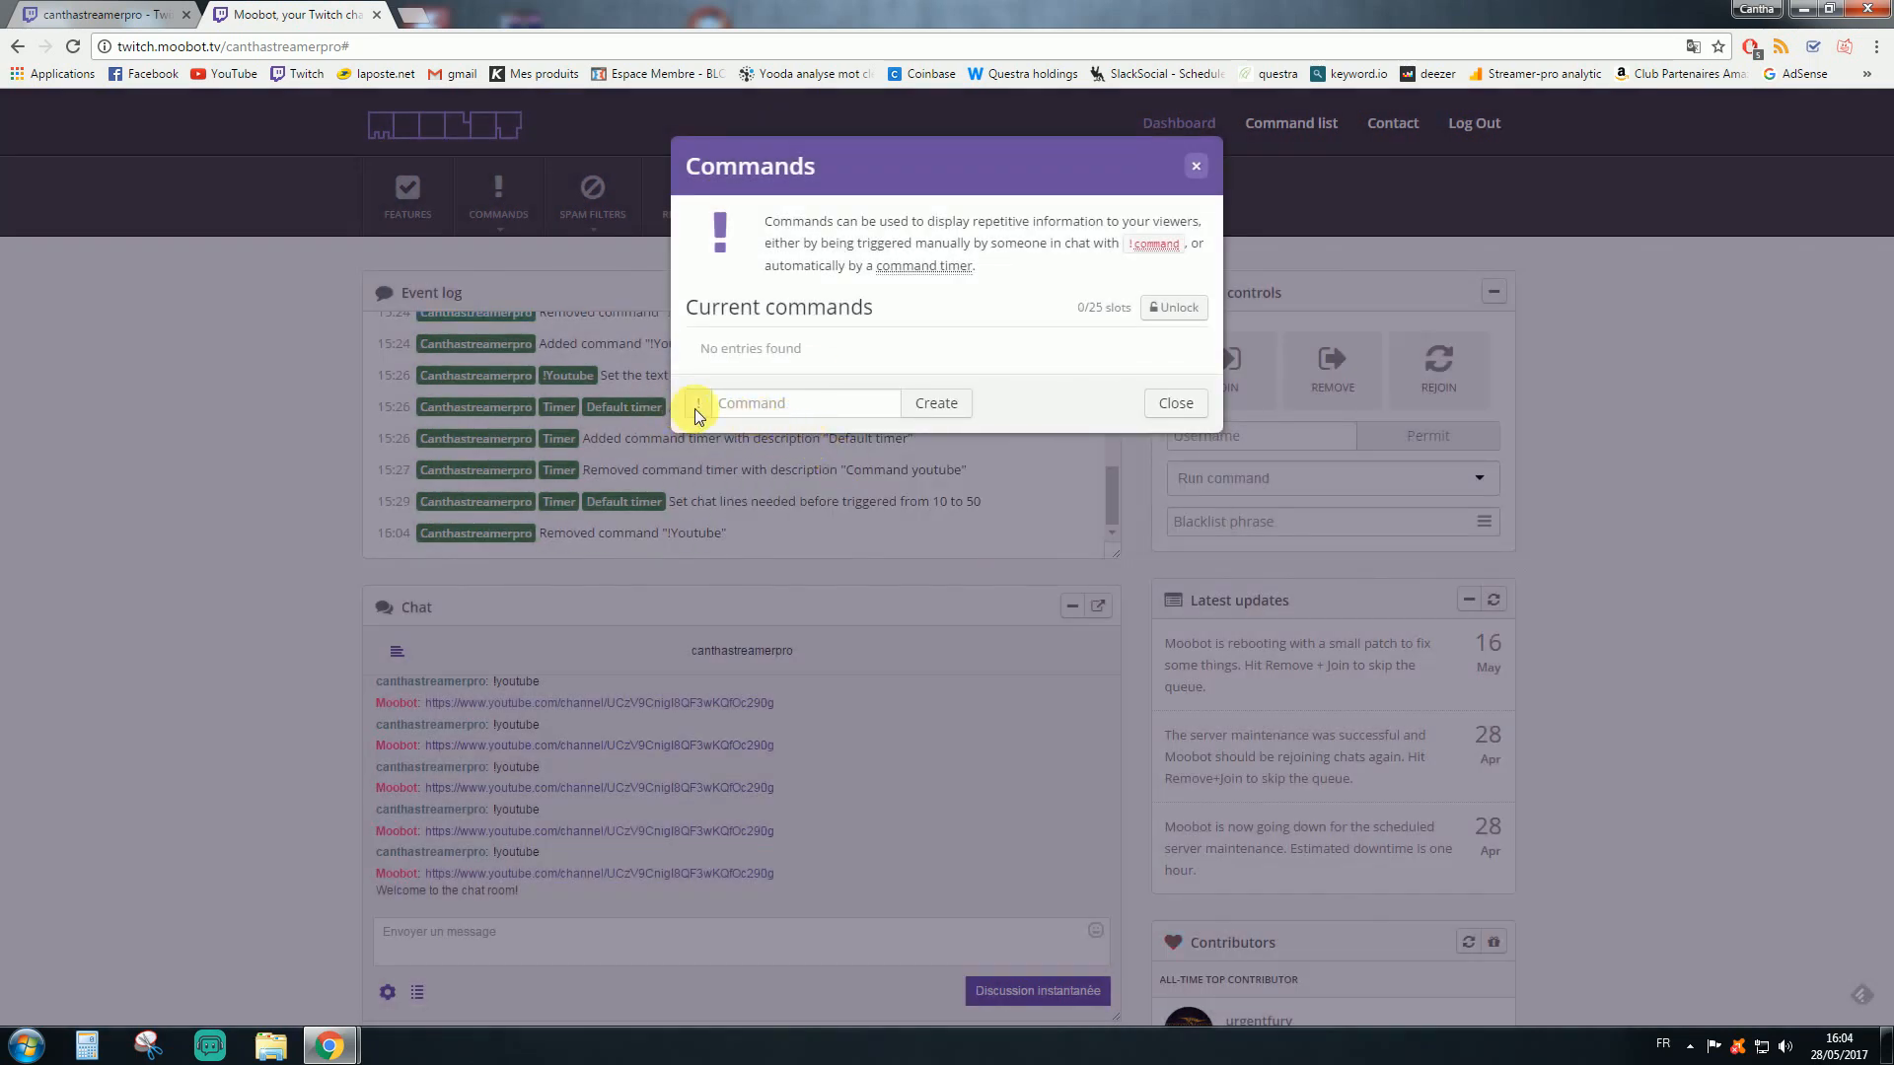
Create a "youtube" command with the text "le lien de ma chaîne youtube", set to repeat automatically while chat is active.
left_click(785, 403)
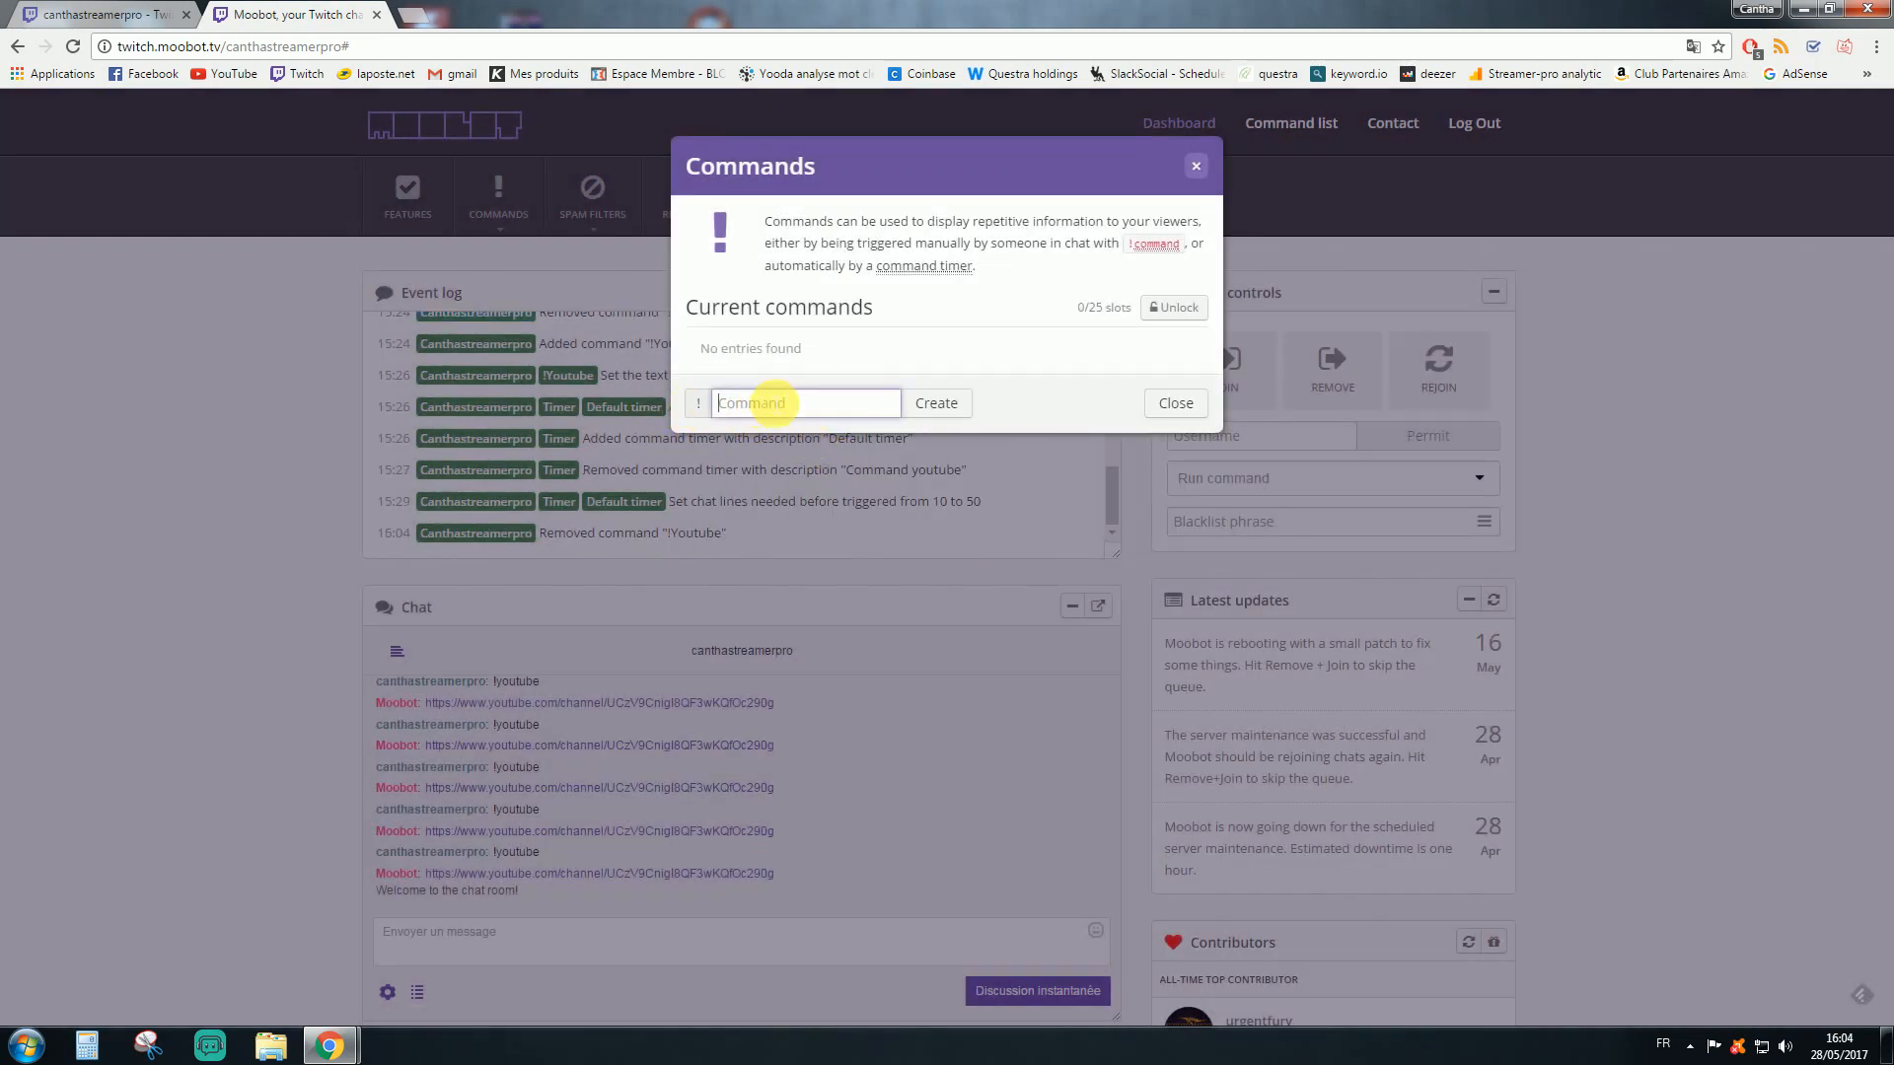
type("youtube")
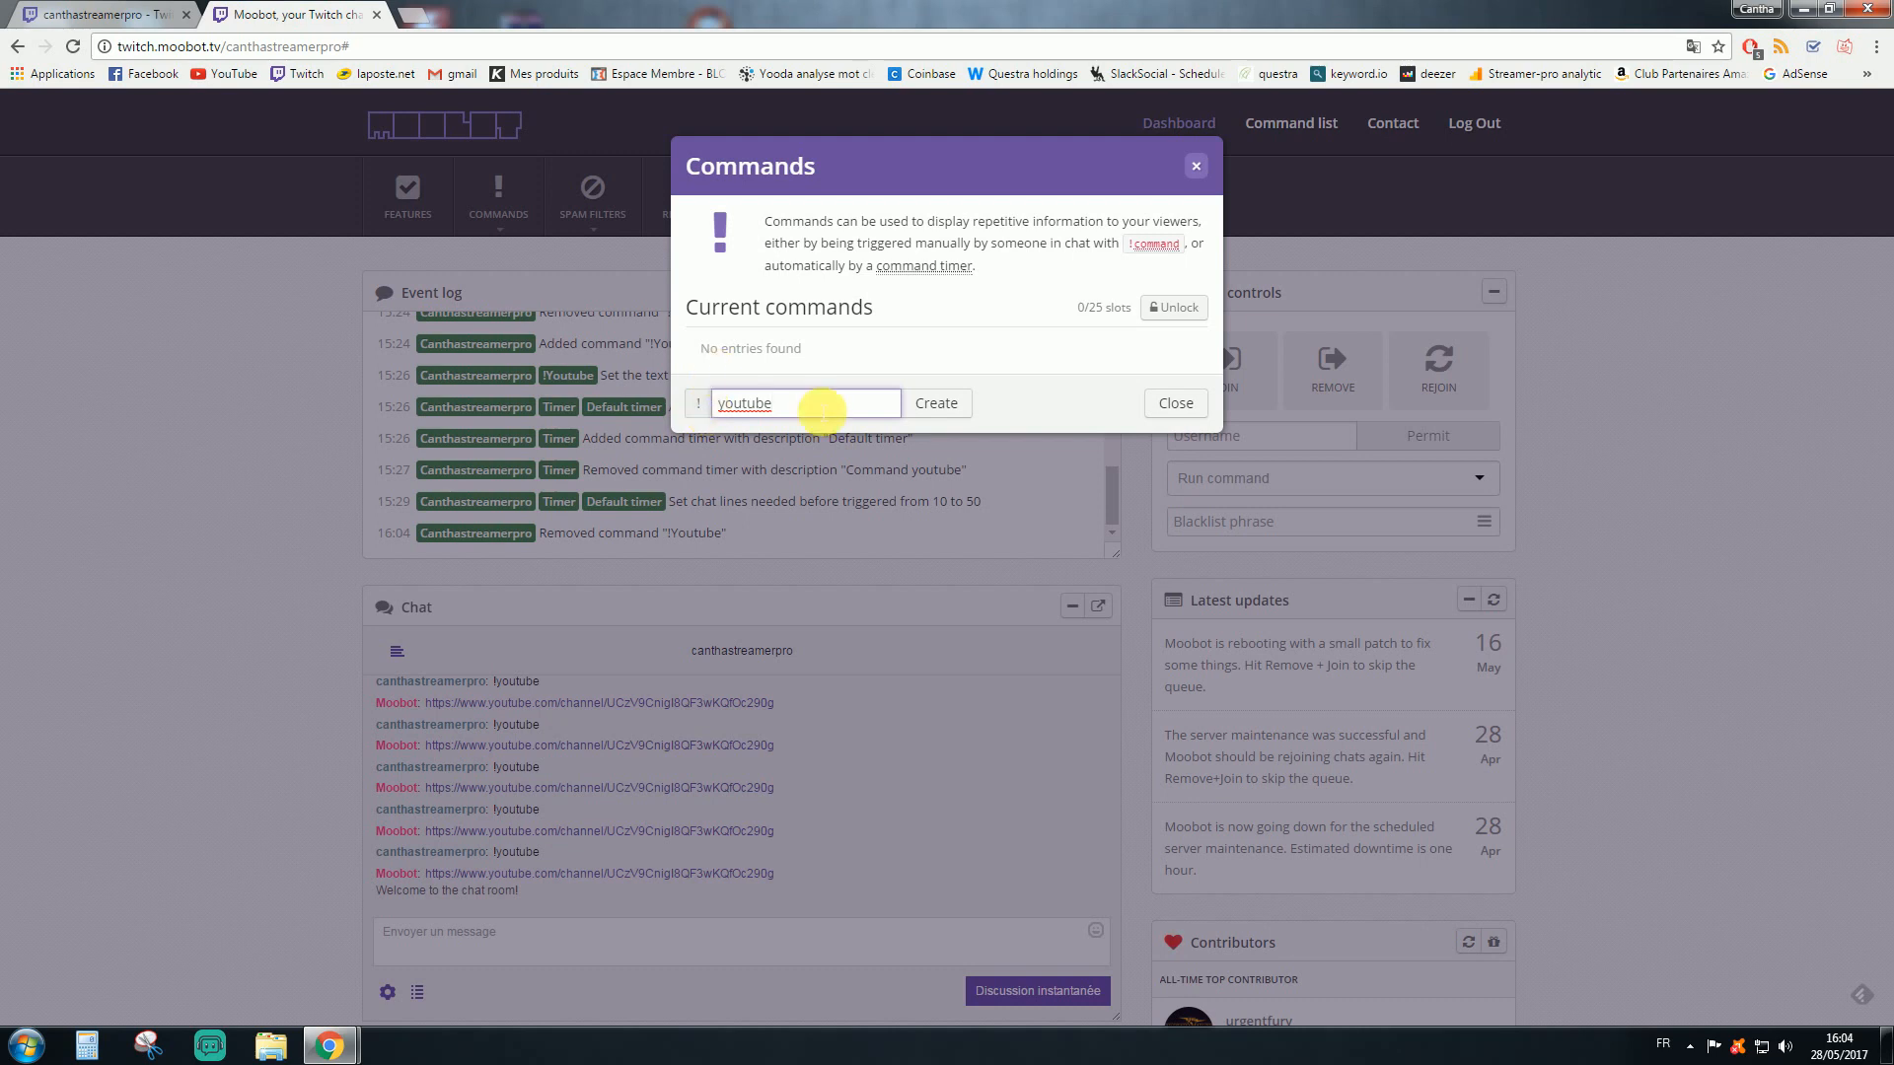
left_click(927, 410)
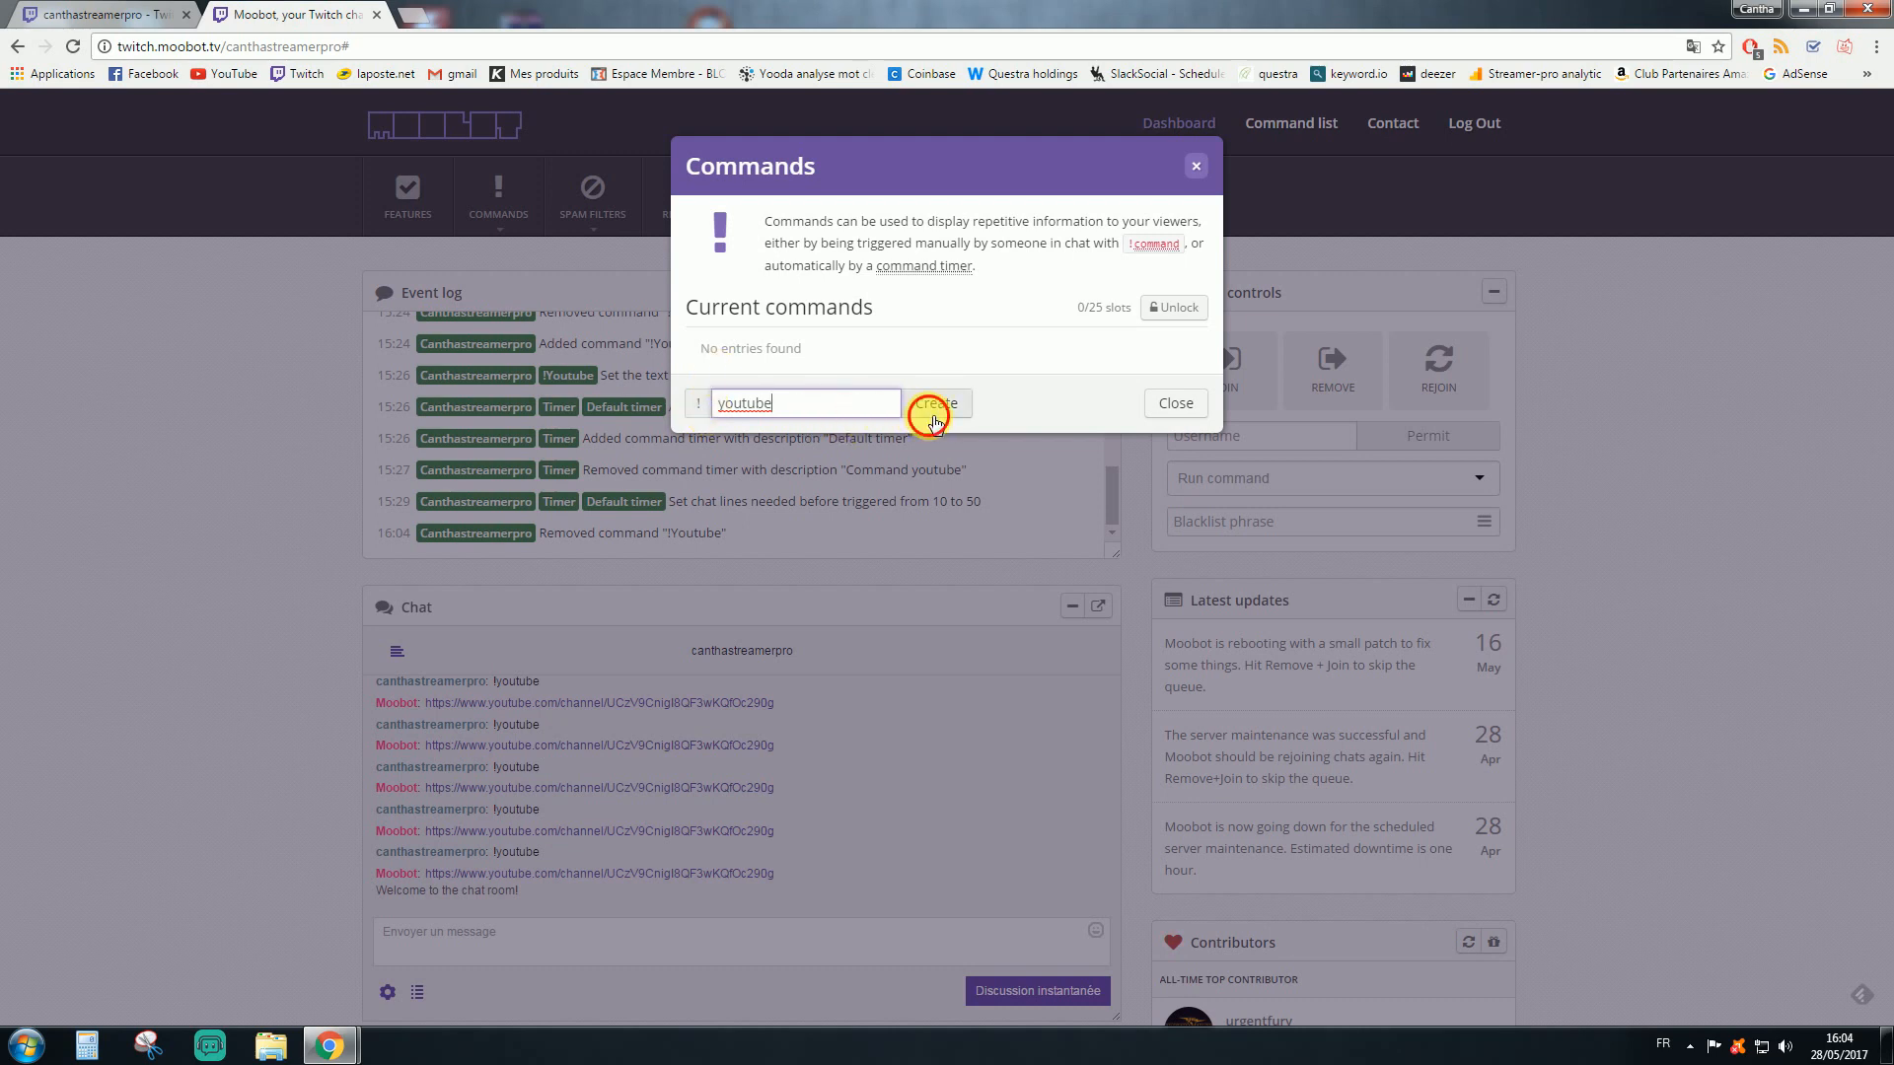
left_click(856, 326)
type("le lien de ma chaîne youtube")
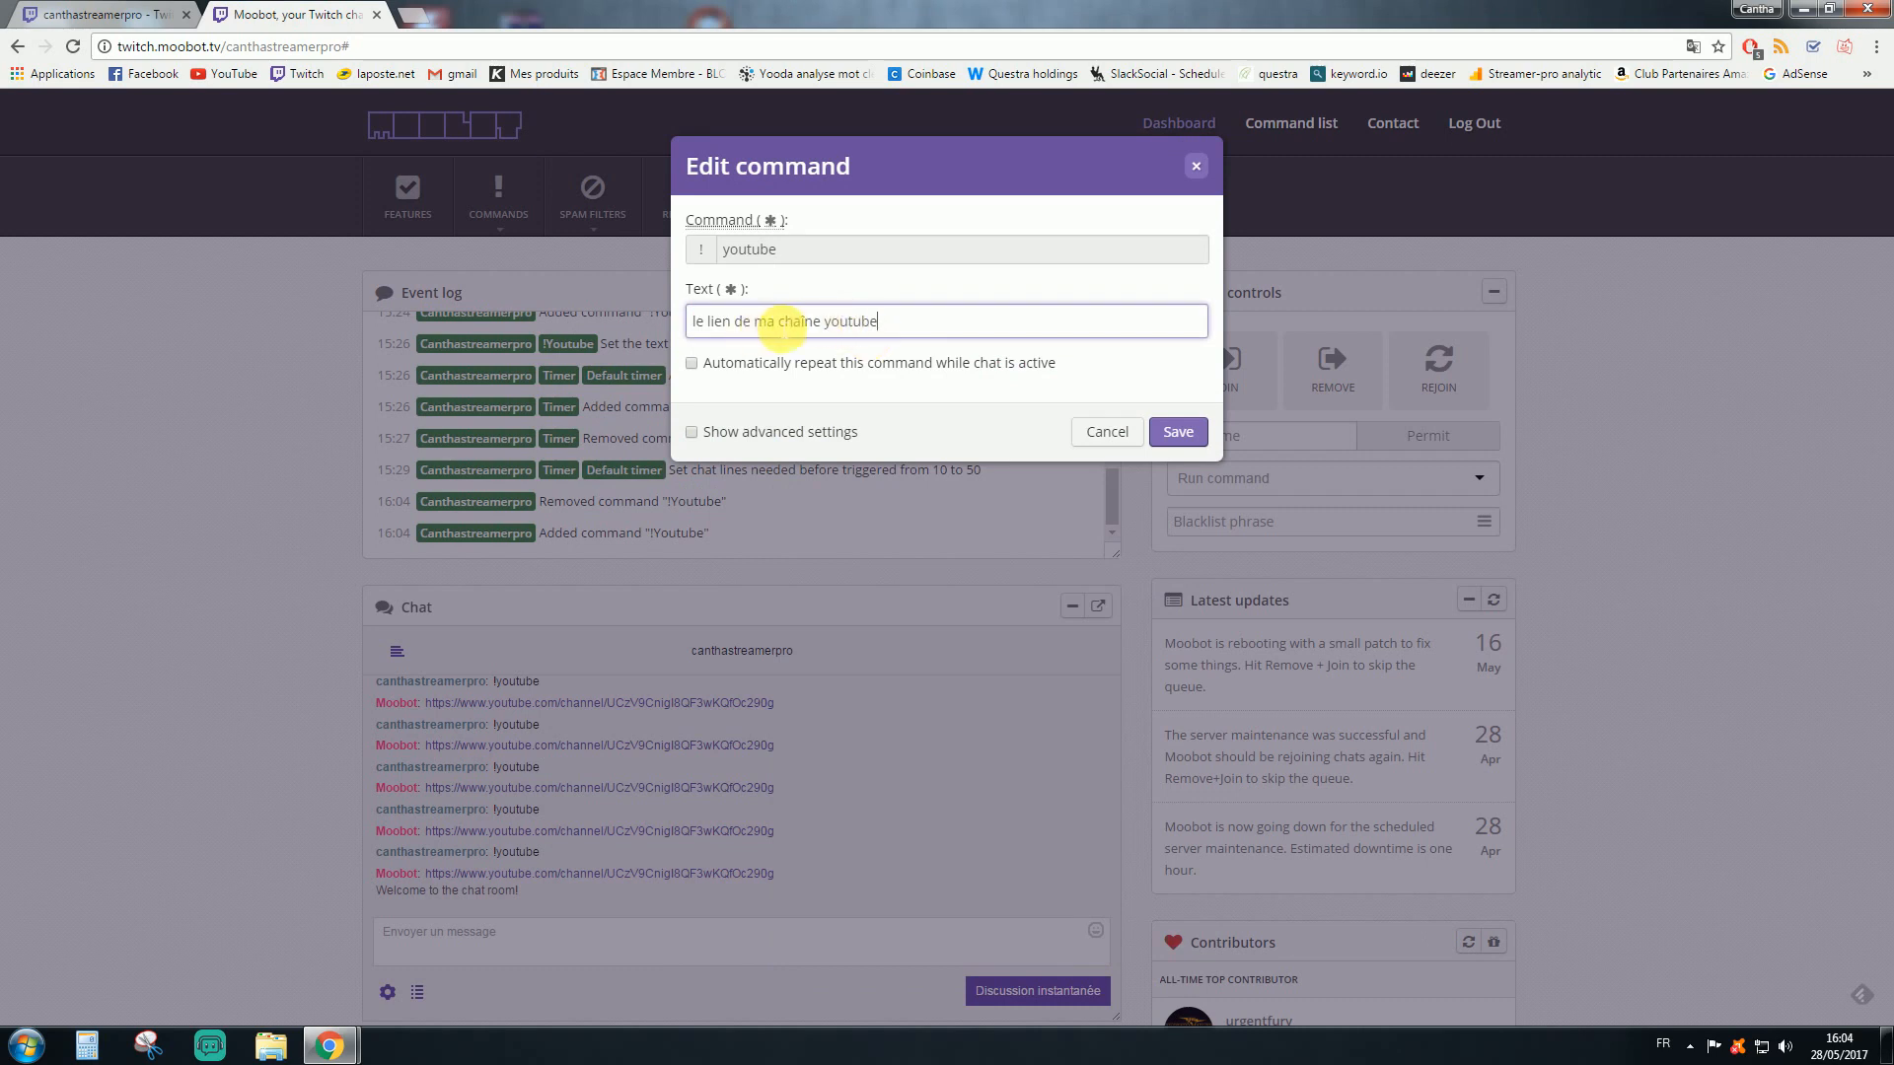
left_click(760, 364)
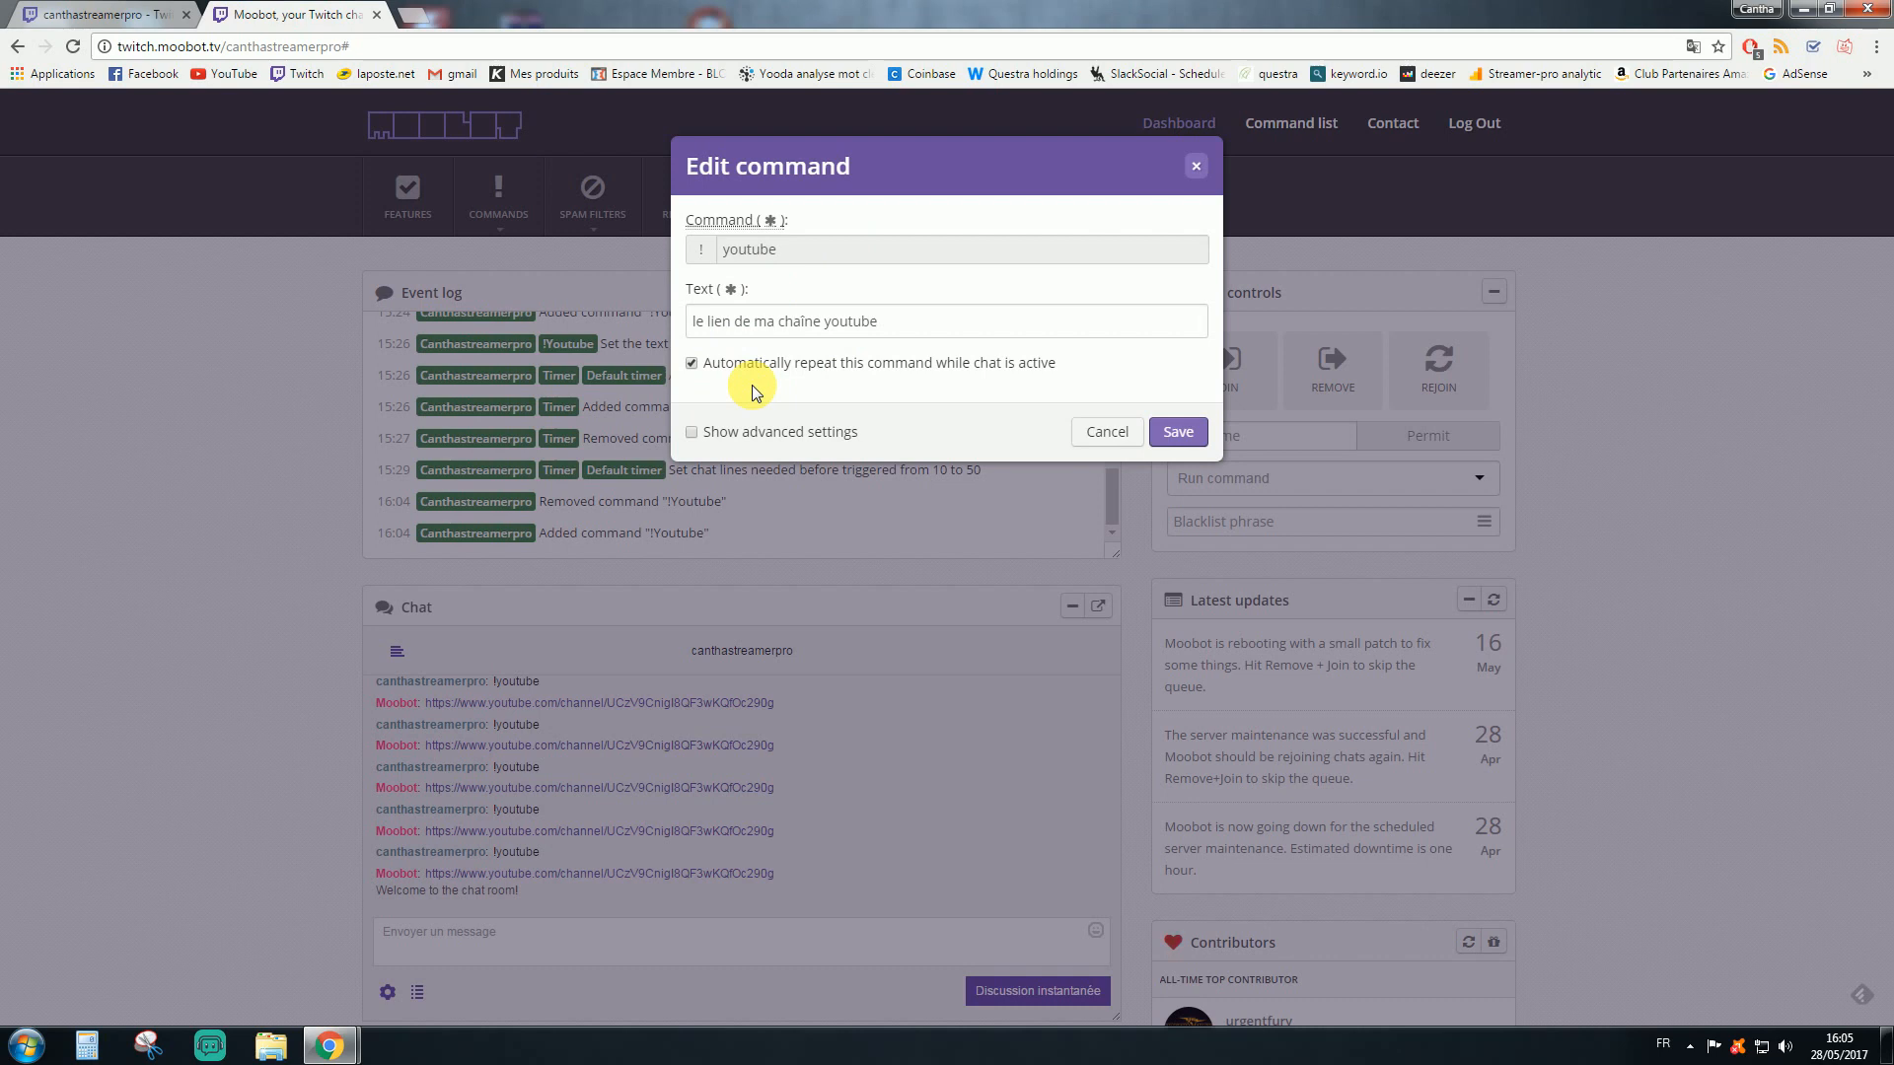
left_click(1182, 432)
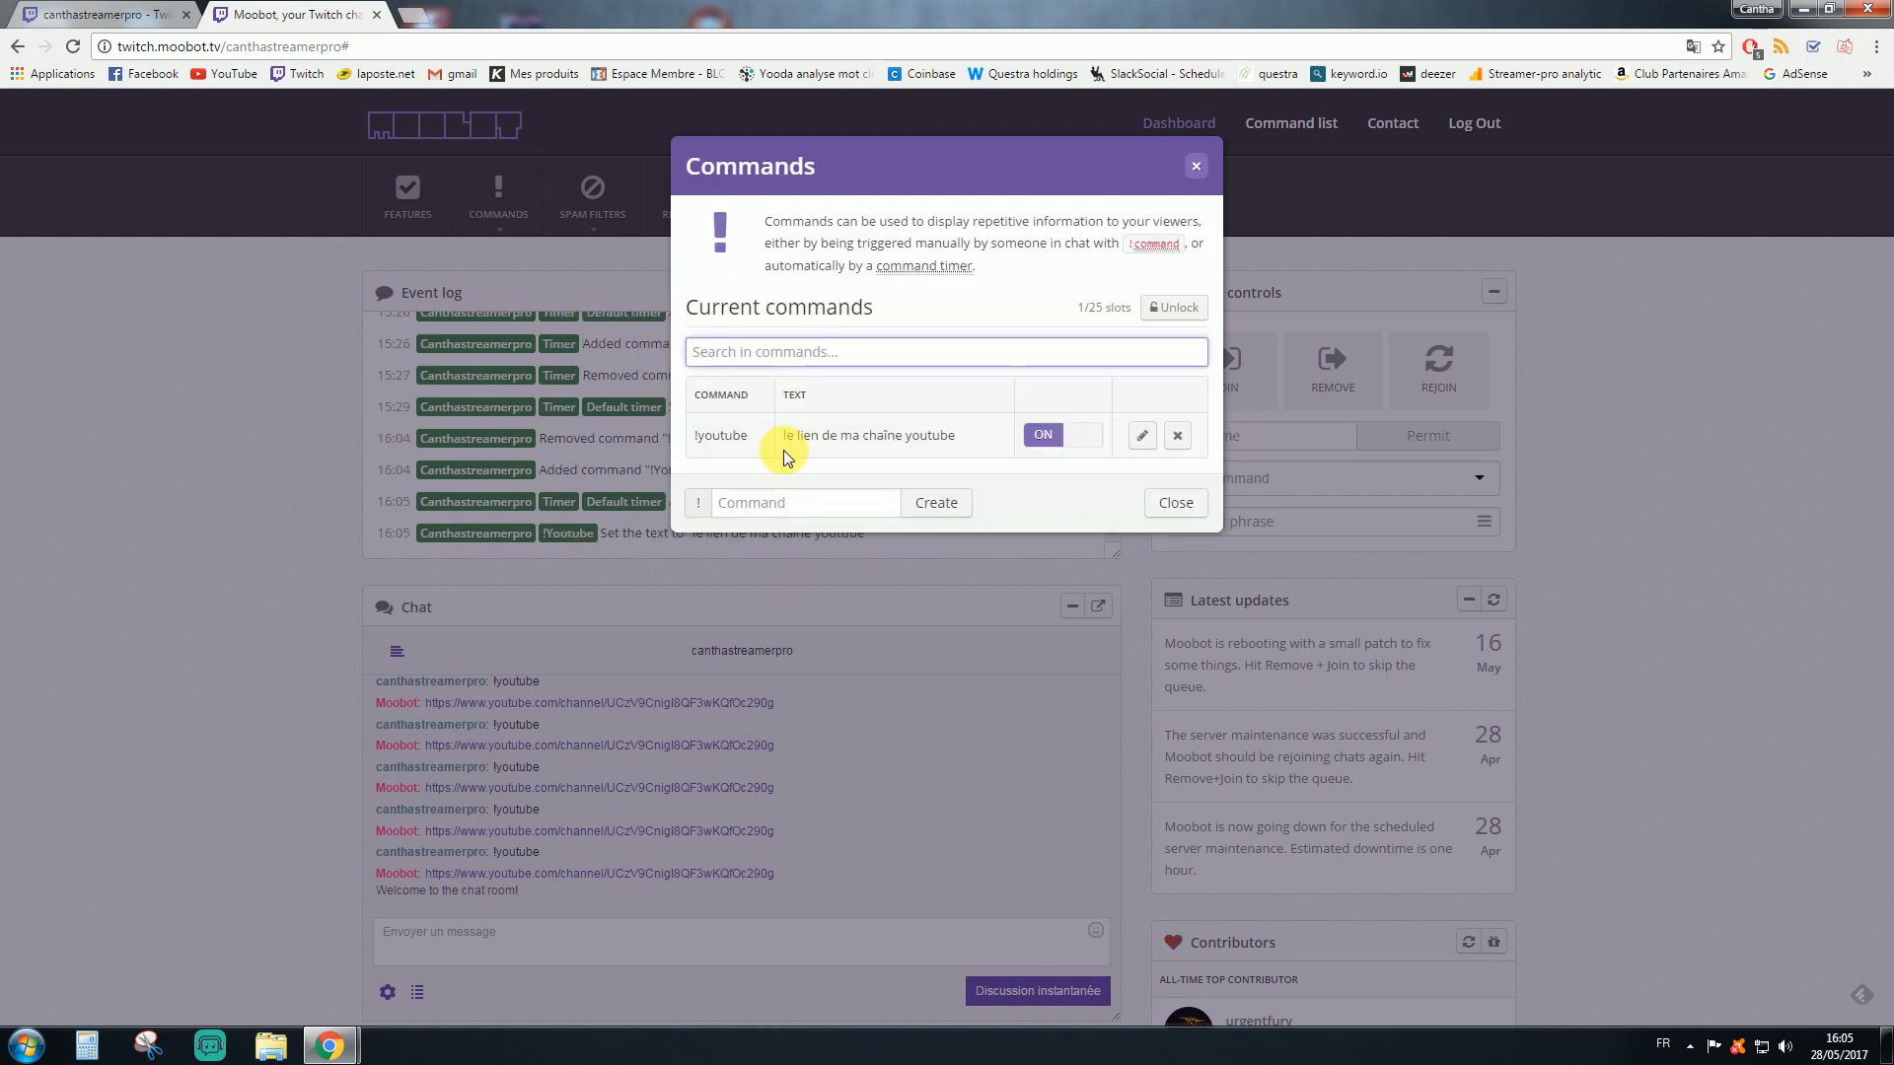
Switch to the Twitch channel page and test the new command by sending !youtube in the chat.
left_click(118, 14)
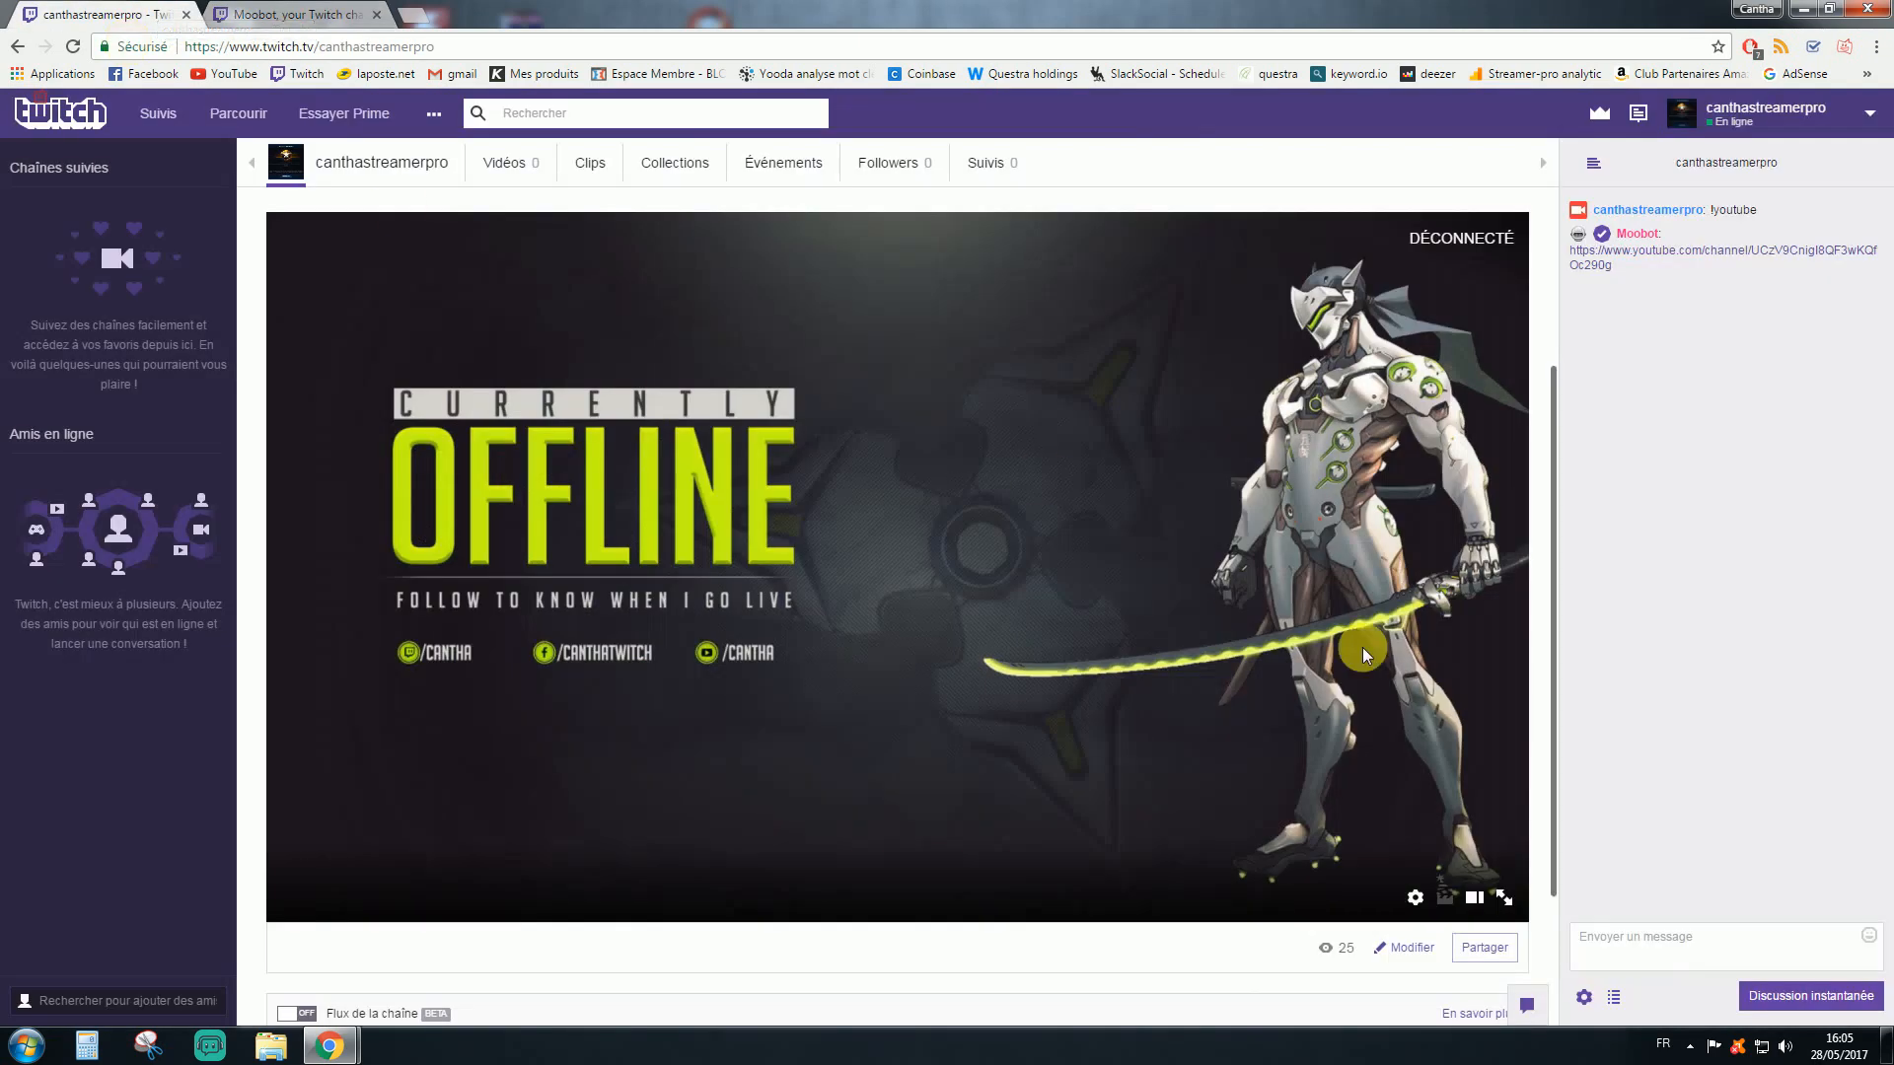
left_click(1647, 945)
type("!yout")
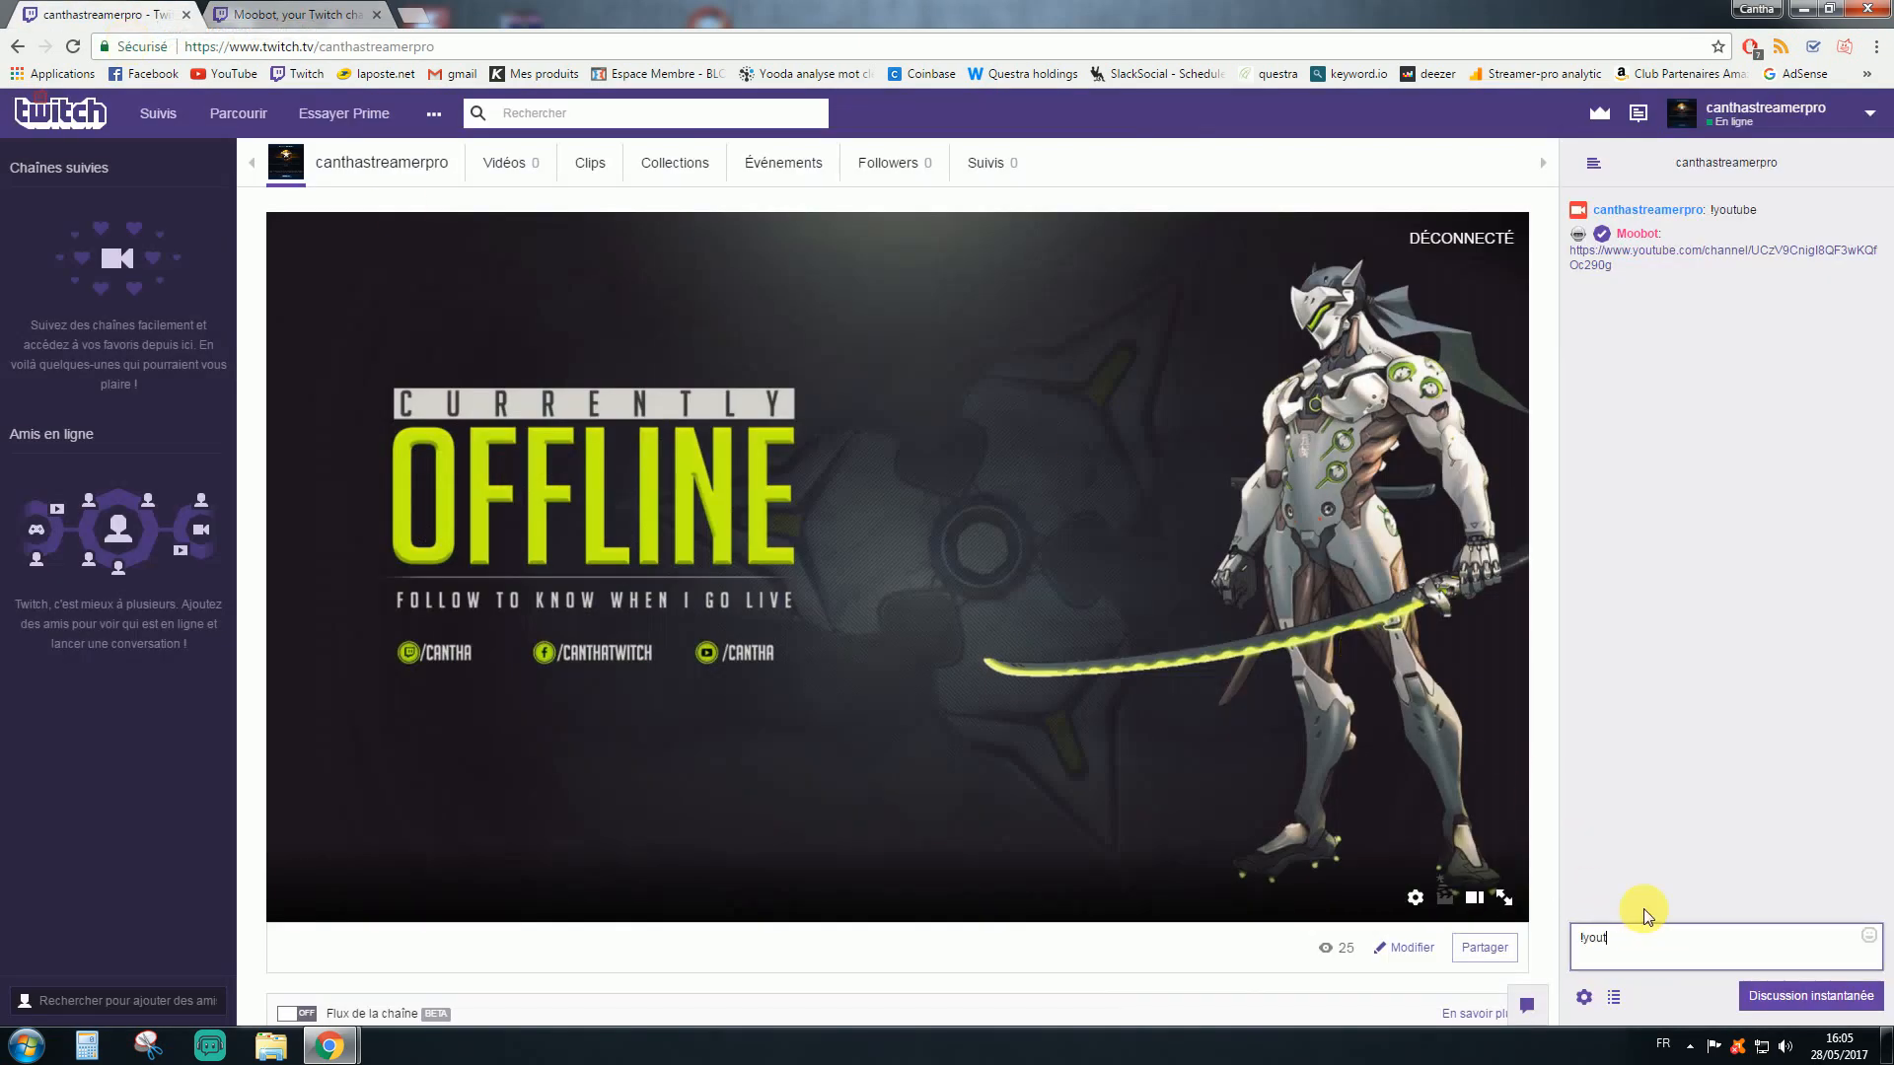
type("ube")
key("Return")
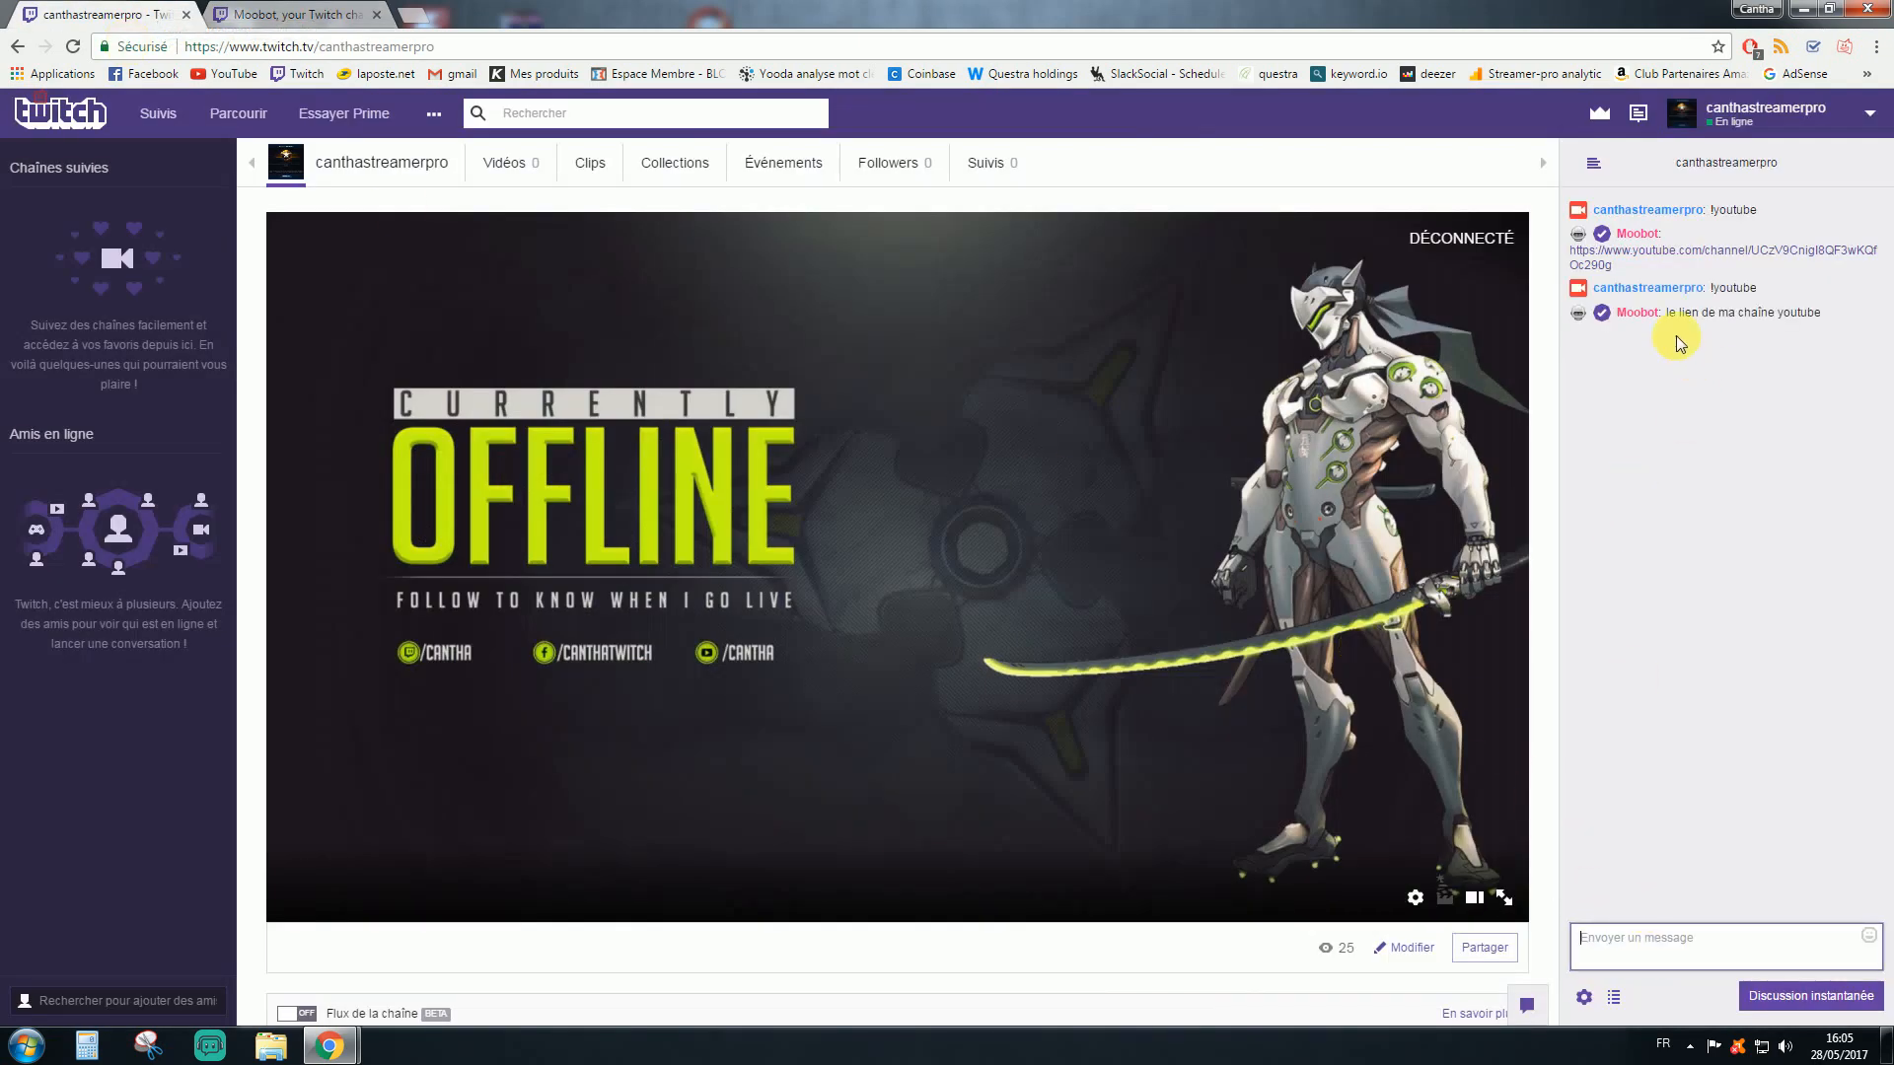
left_click(267, 12)
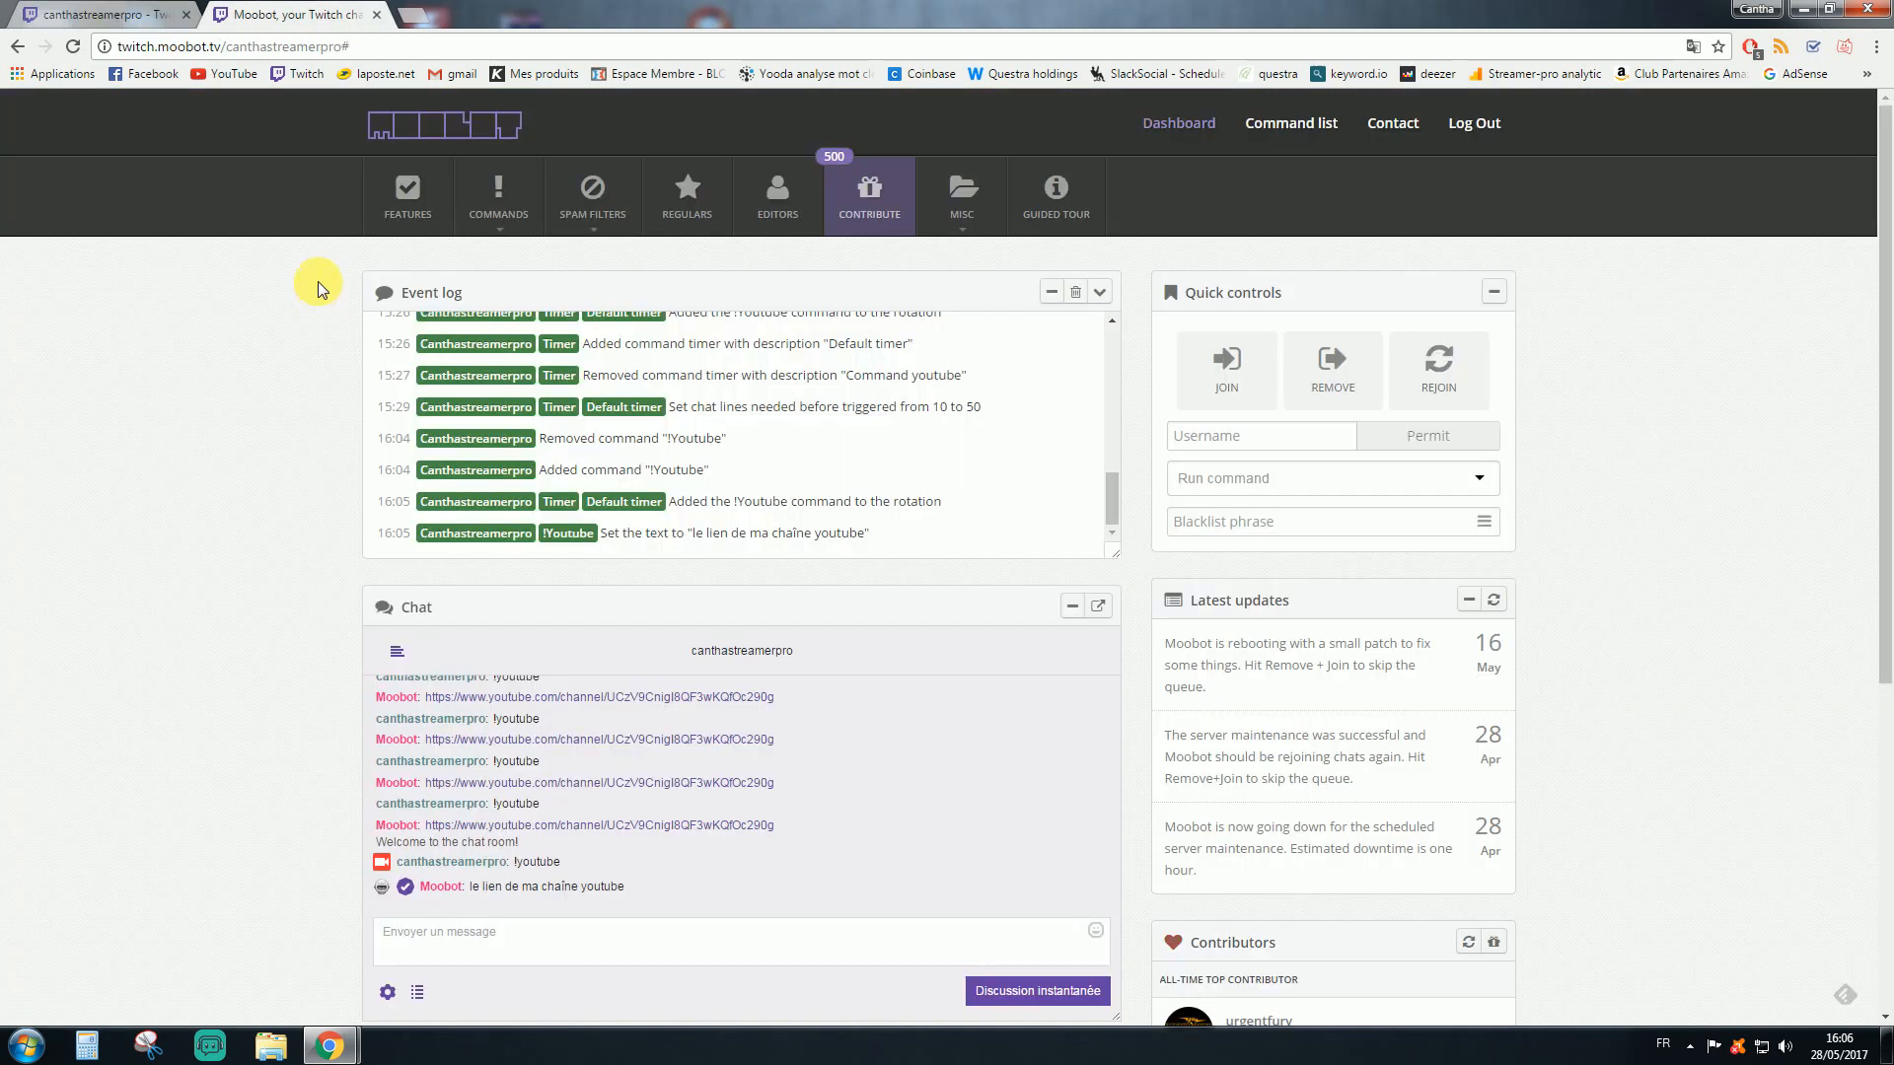
left_click(18, 13)
left_click(106, 14)
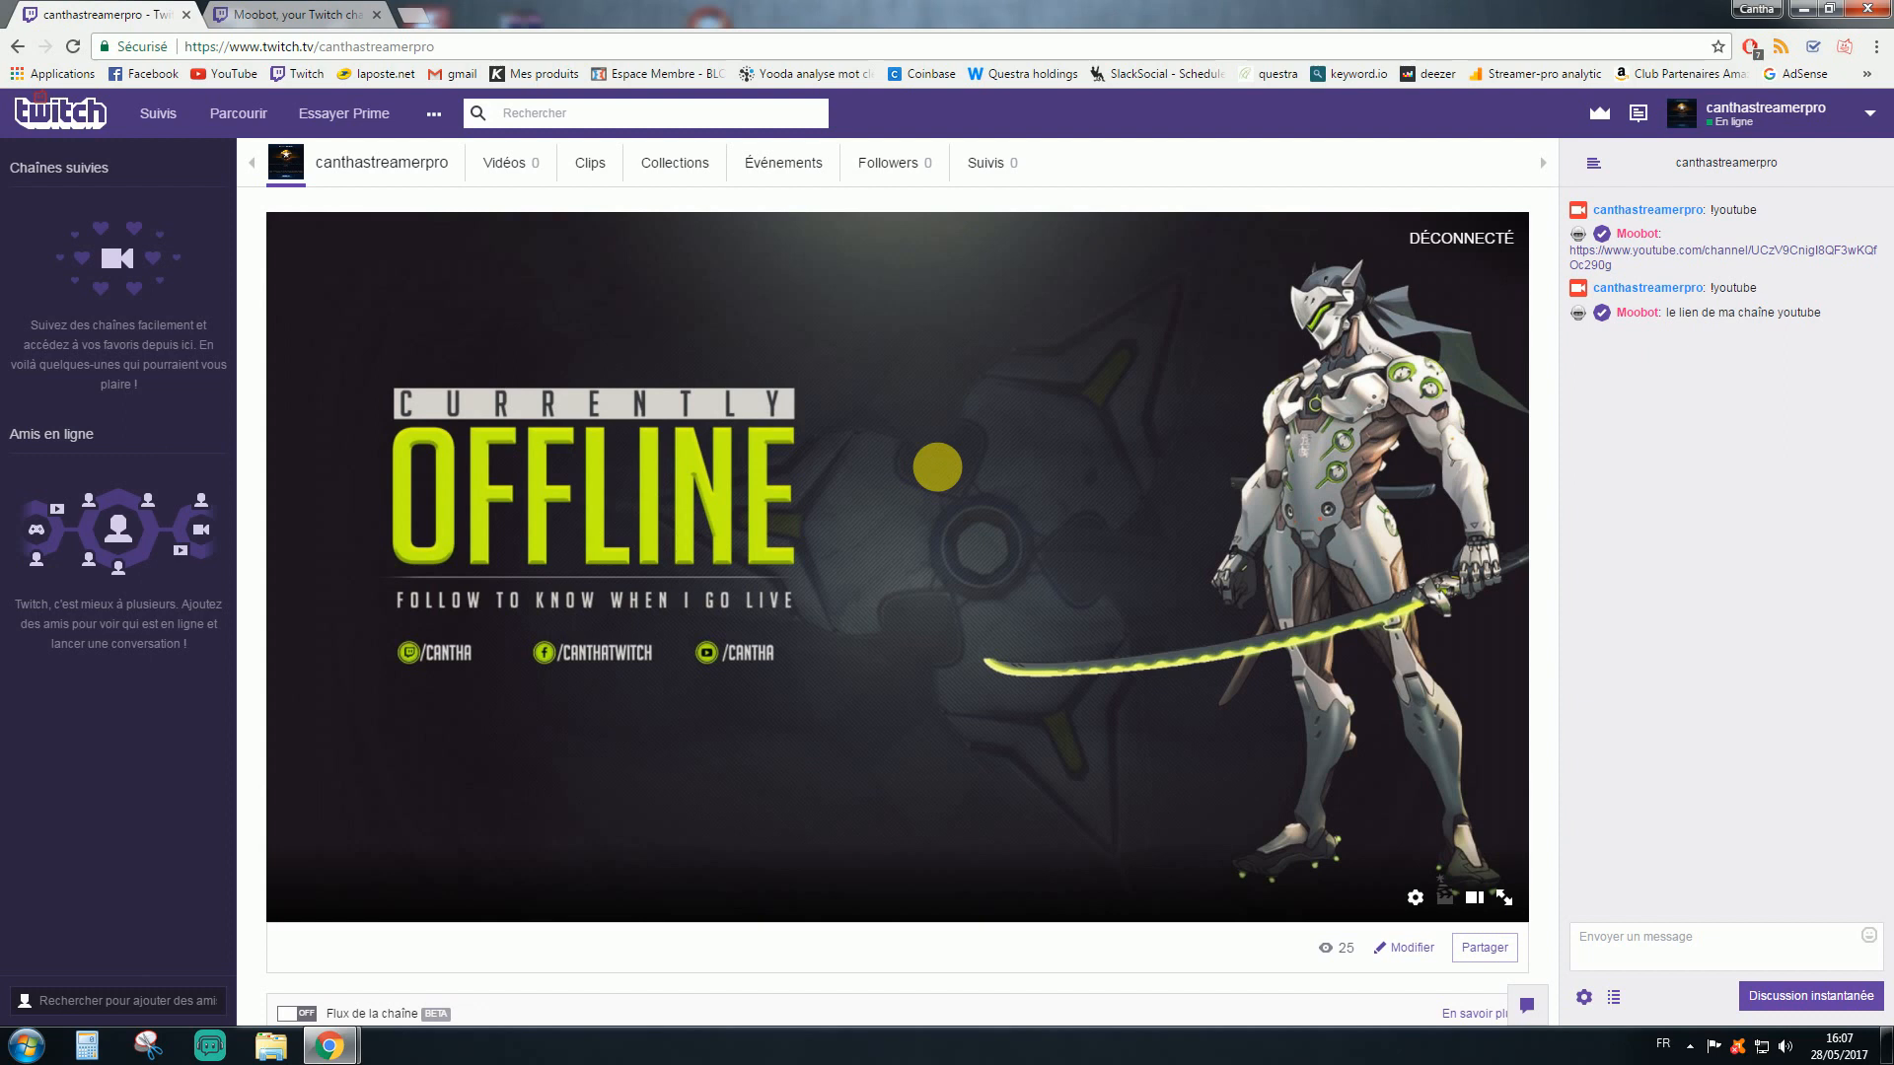
Open the Default timer among Moobot's command timers, examine its minutes and chat-line trigger settings, and save it.
left_click(247, 14)
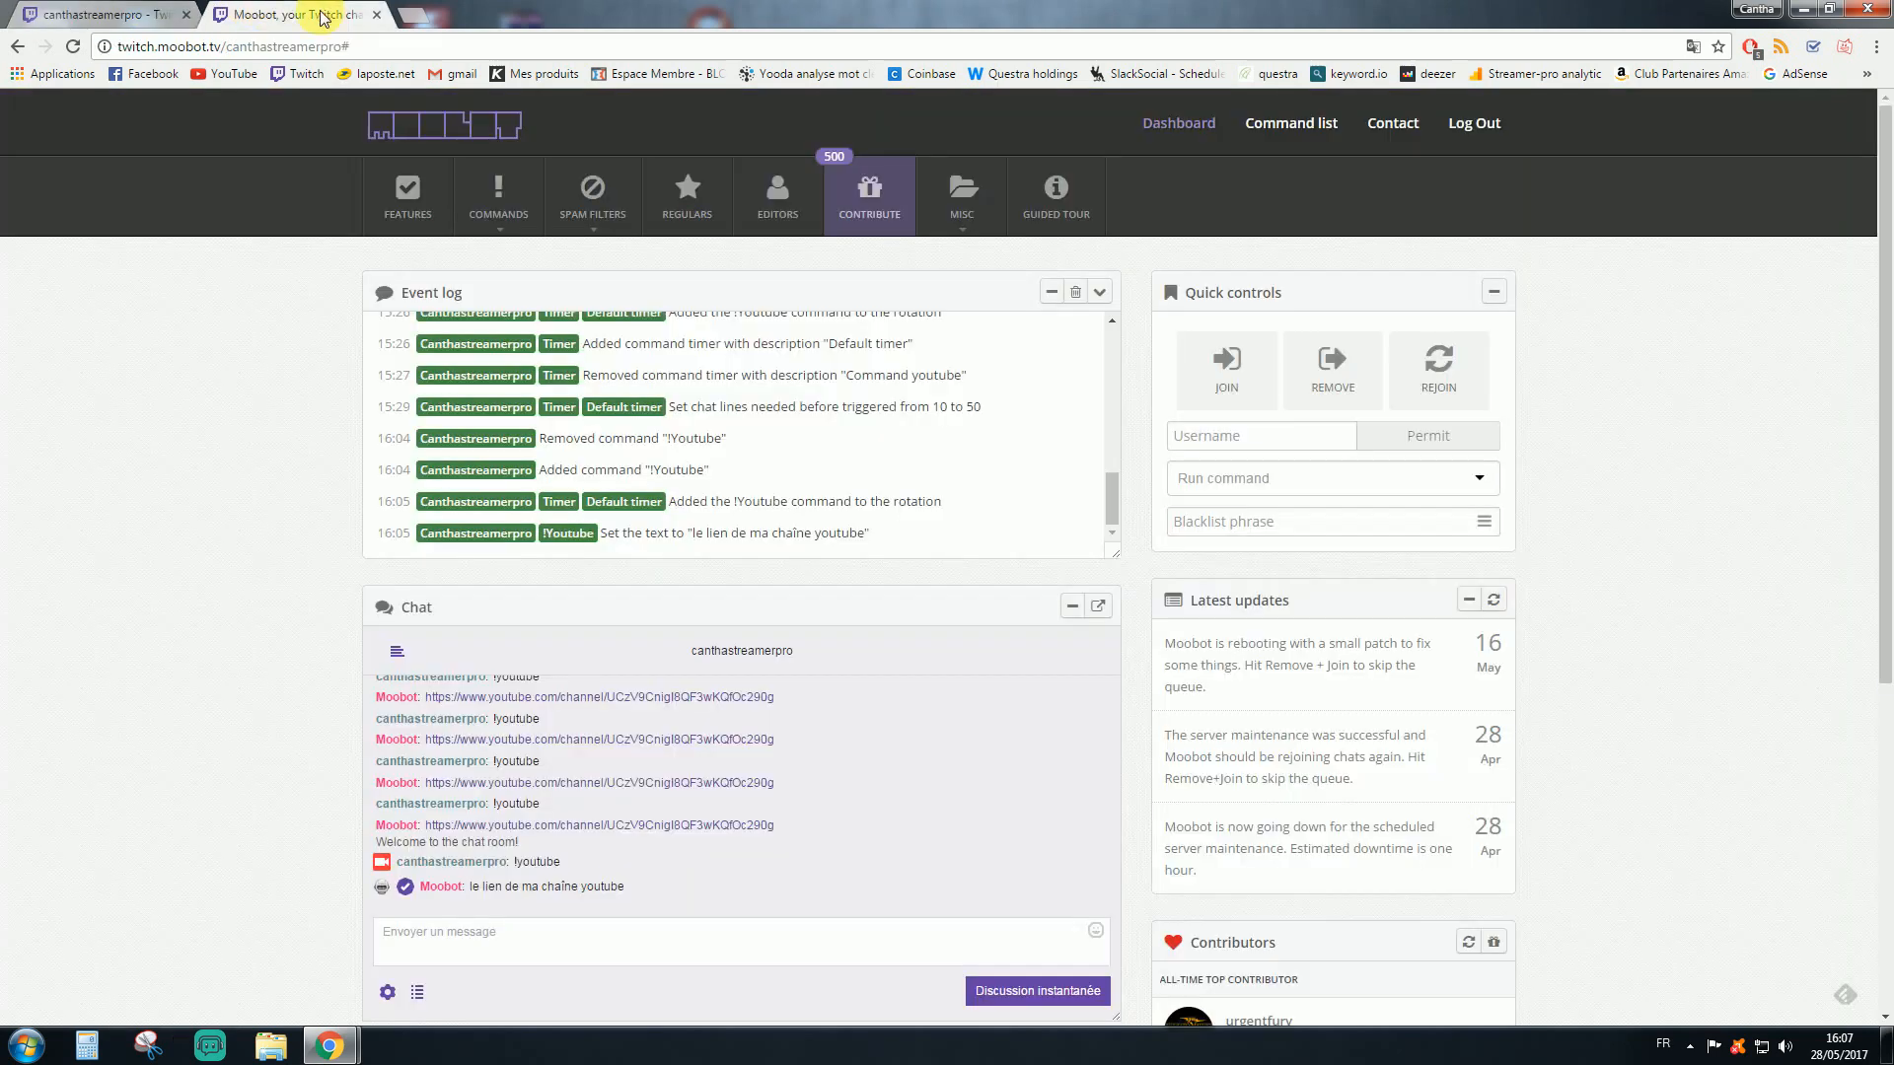
left_click(500, 229)
left_click(518, 284)
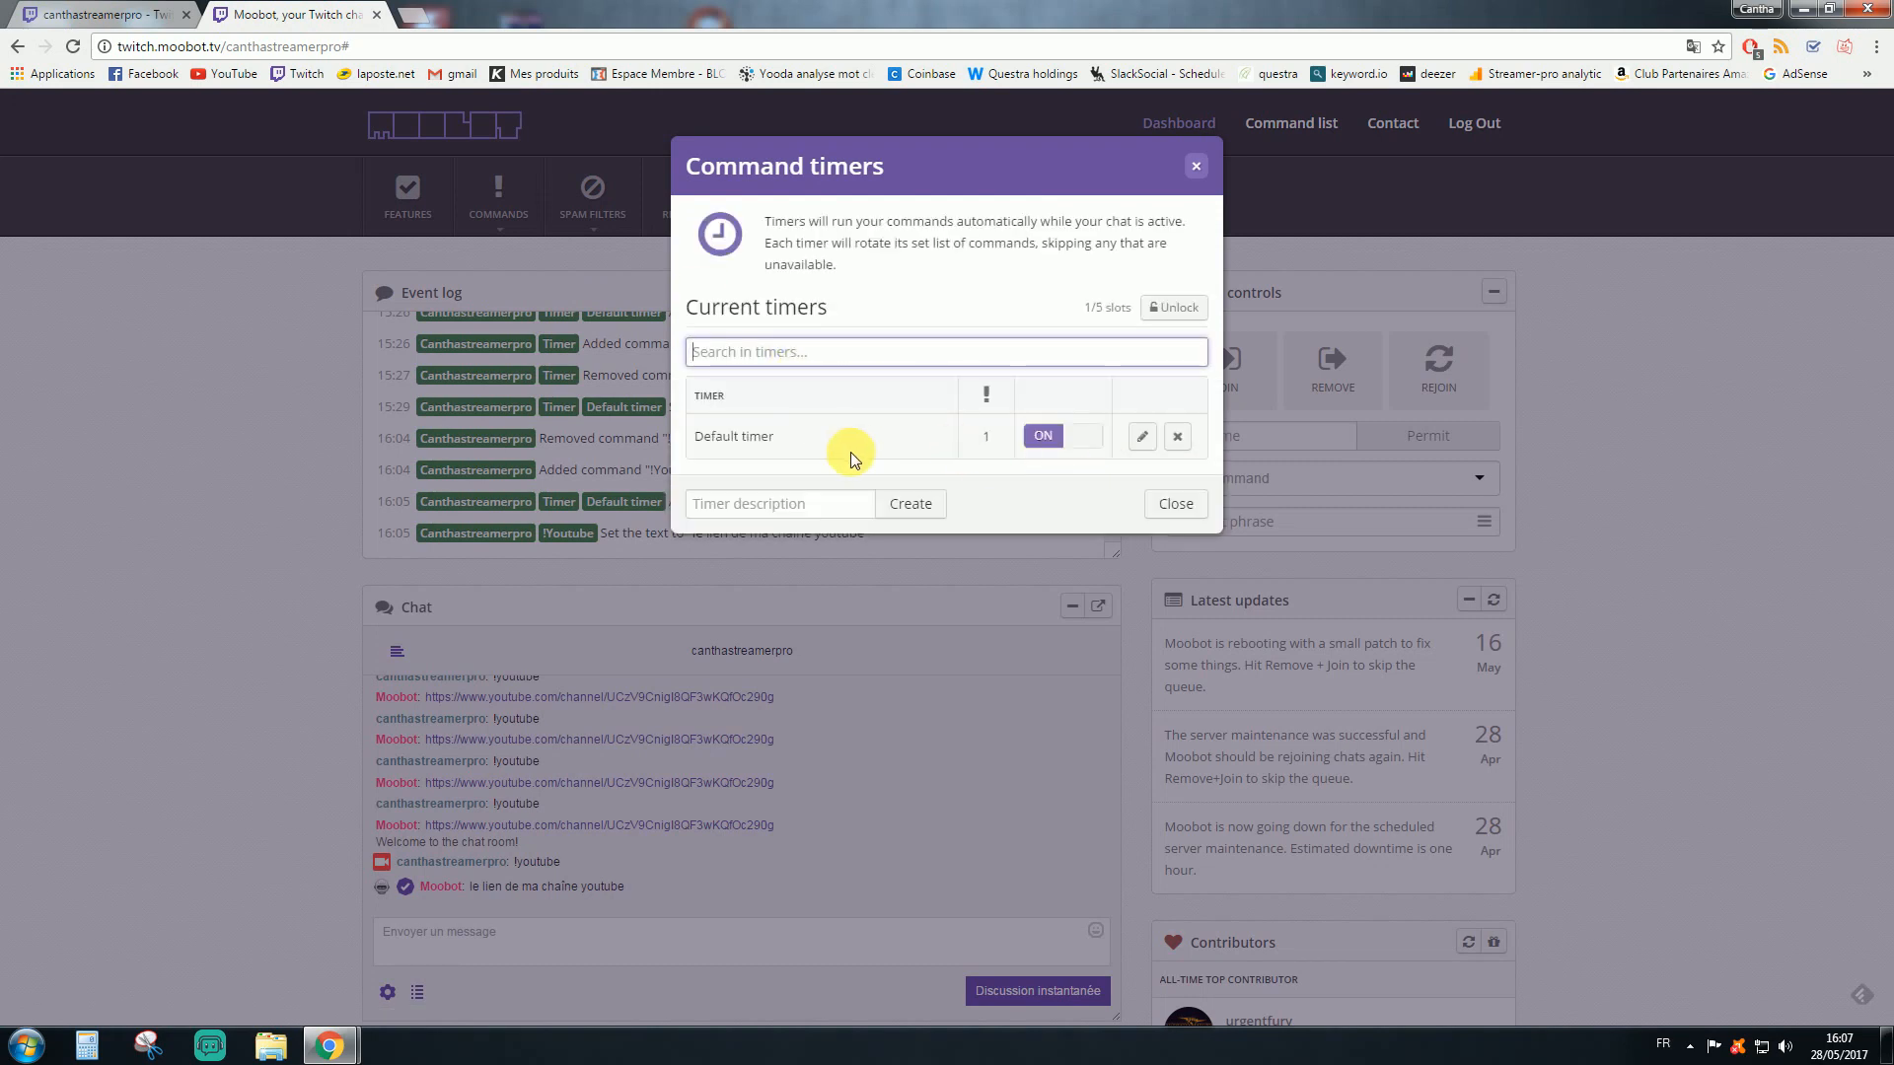
left_click(1145, 437)
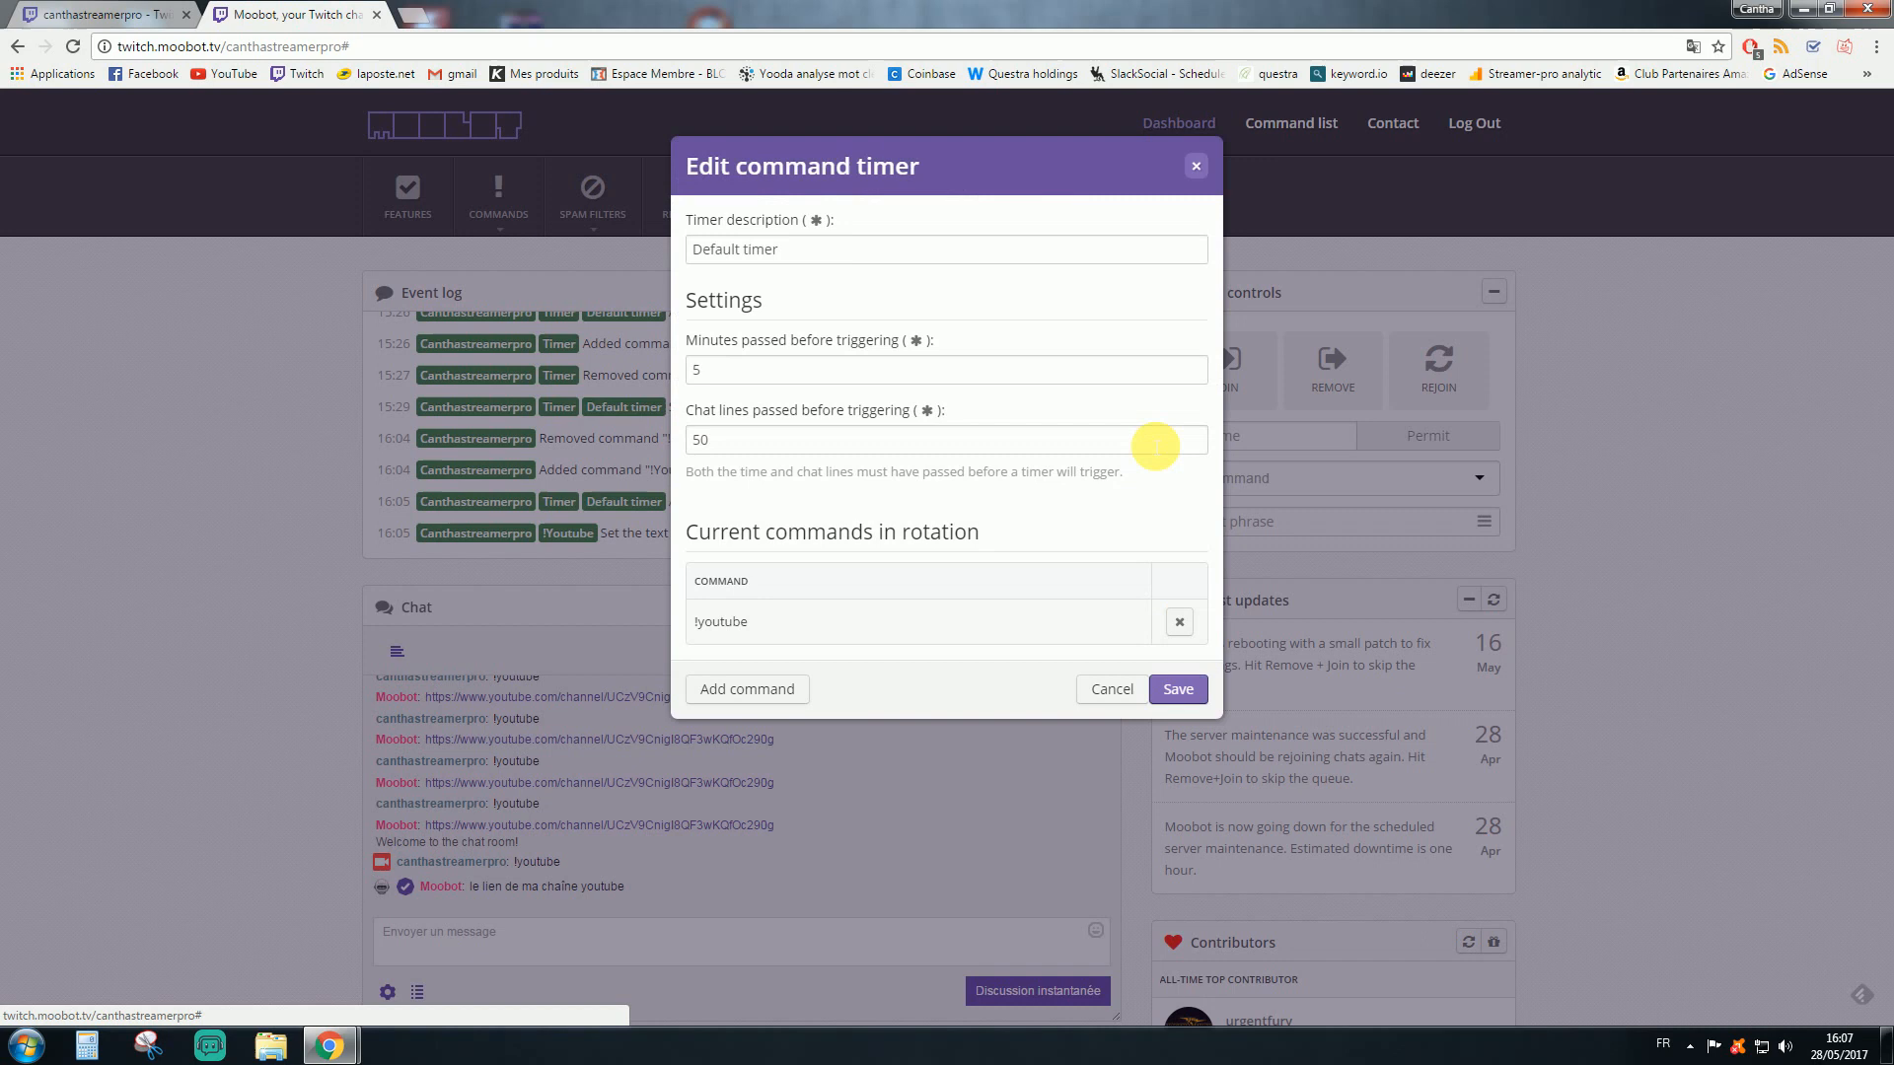
left_click(805, 413)
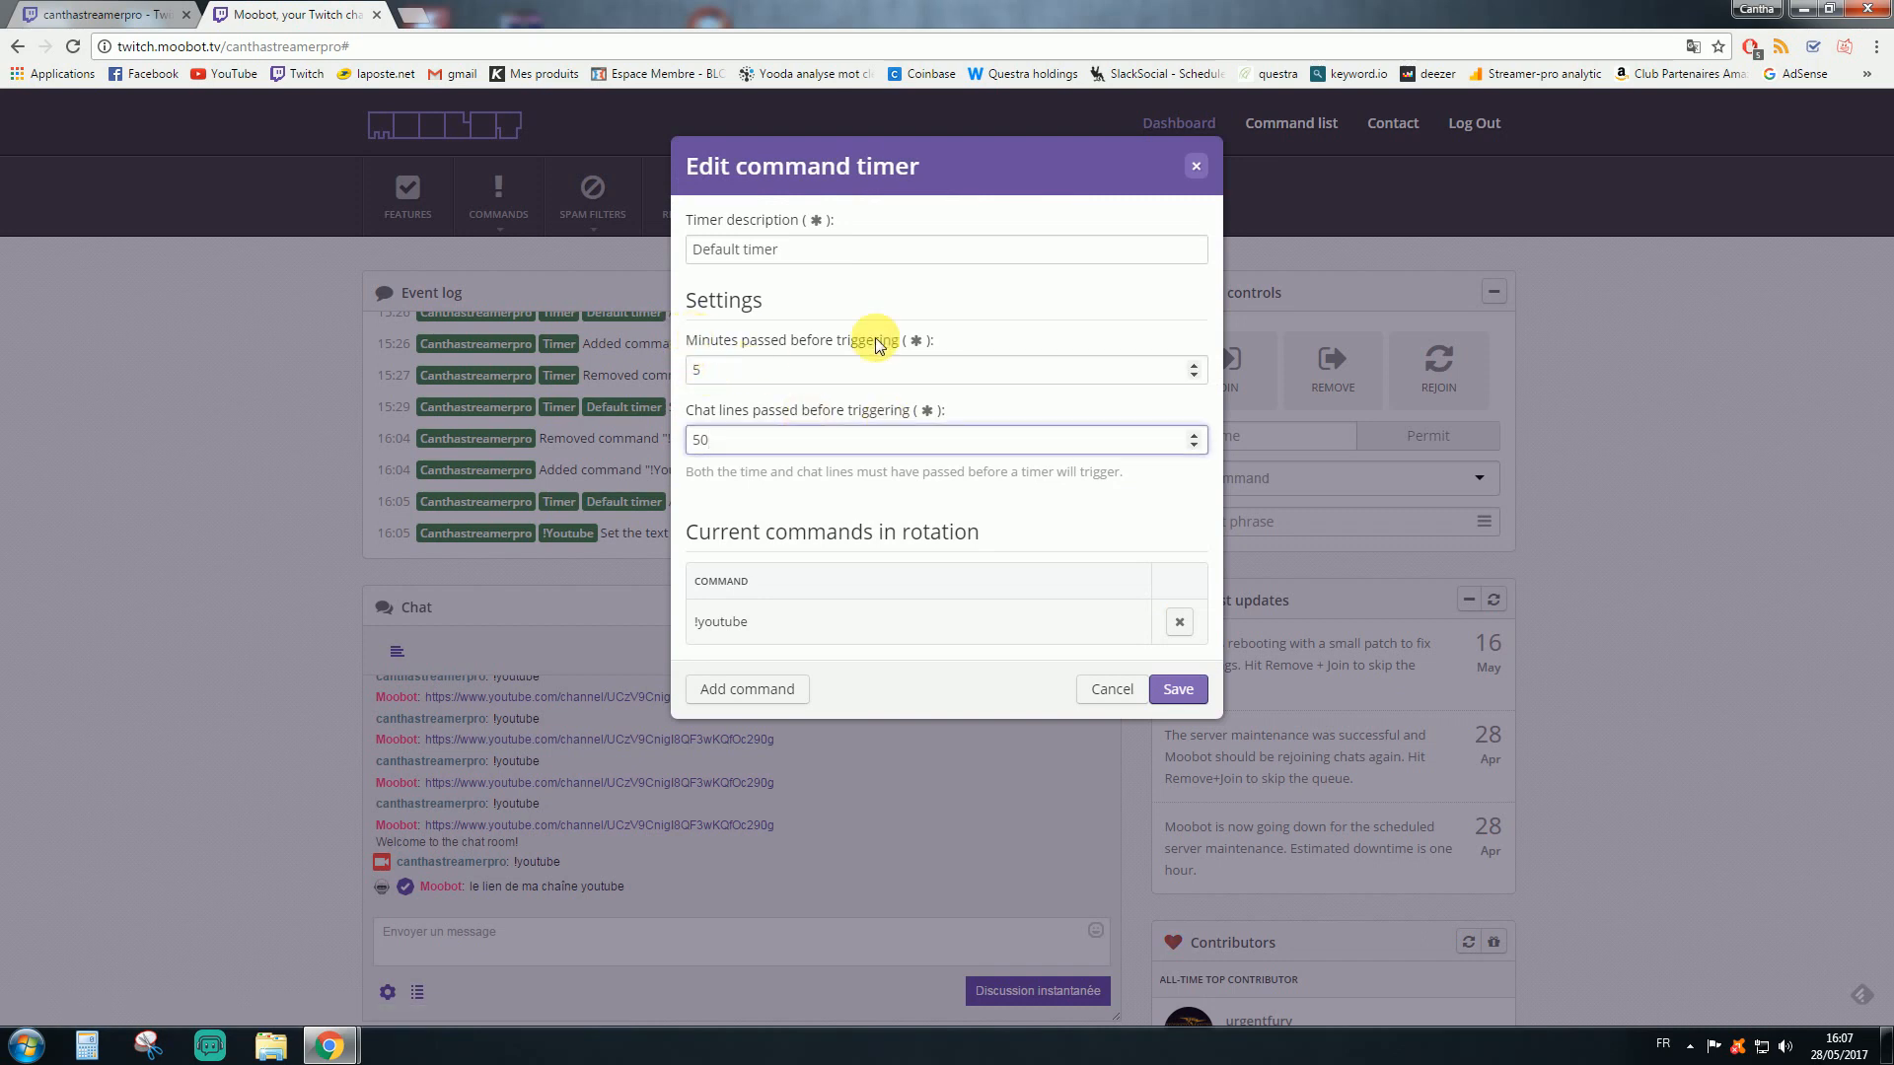
left_click(839, 371)
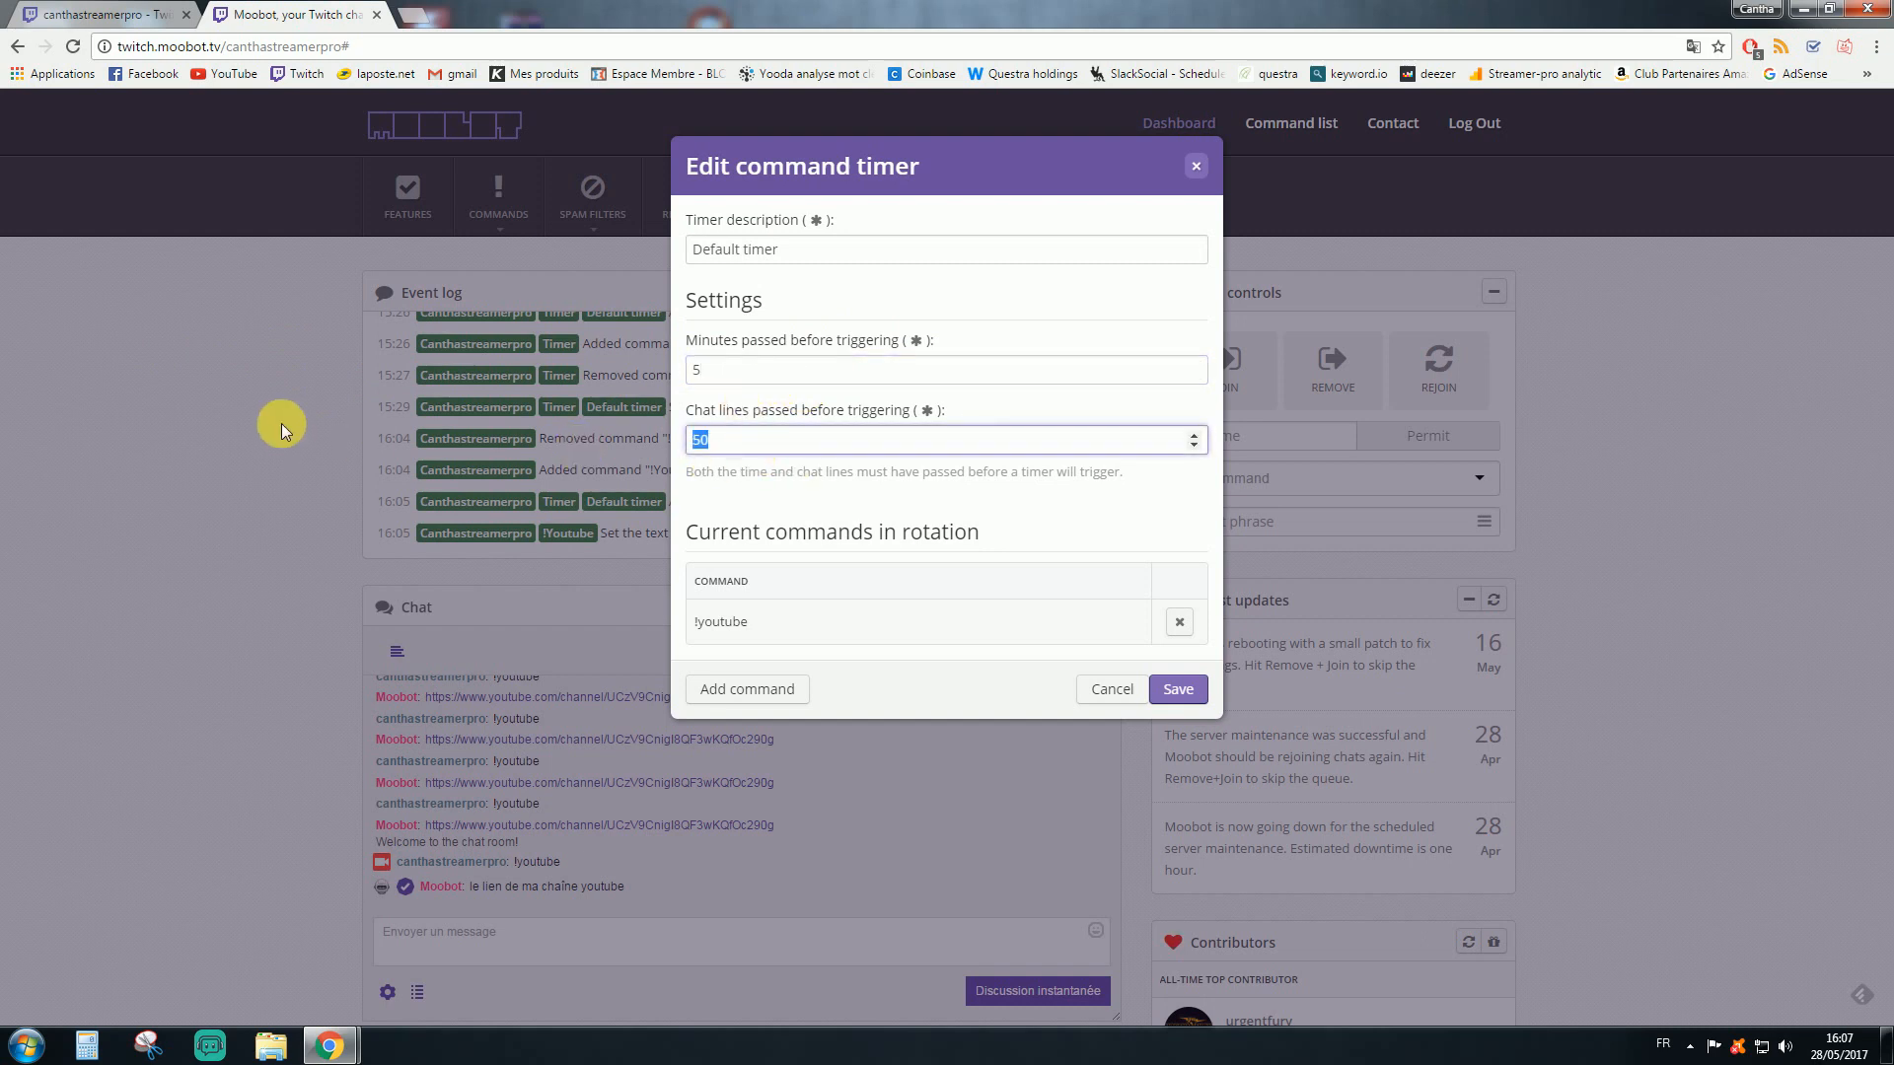
left_click(764, 438)
left_click(760, 371)
double_click(771, 371)
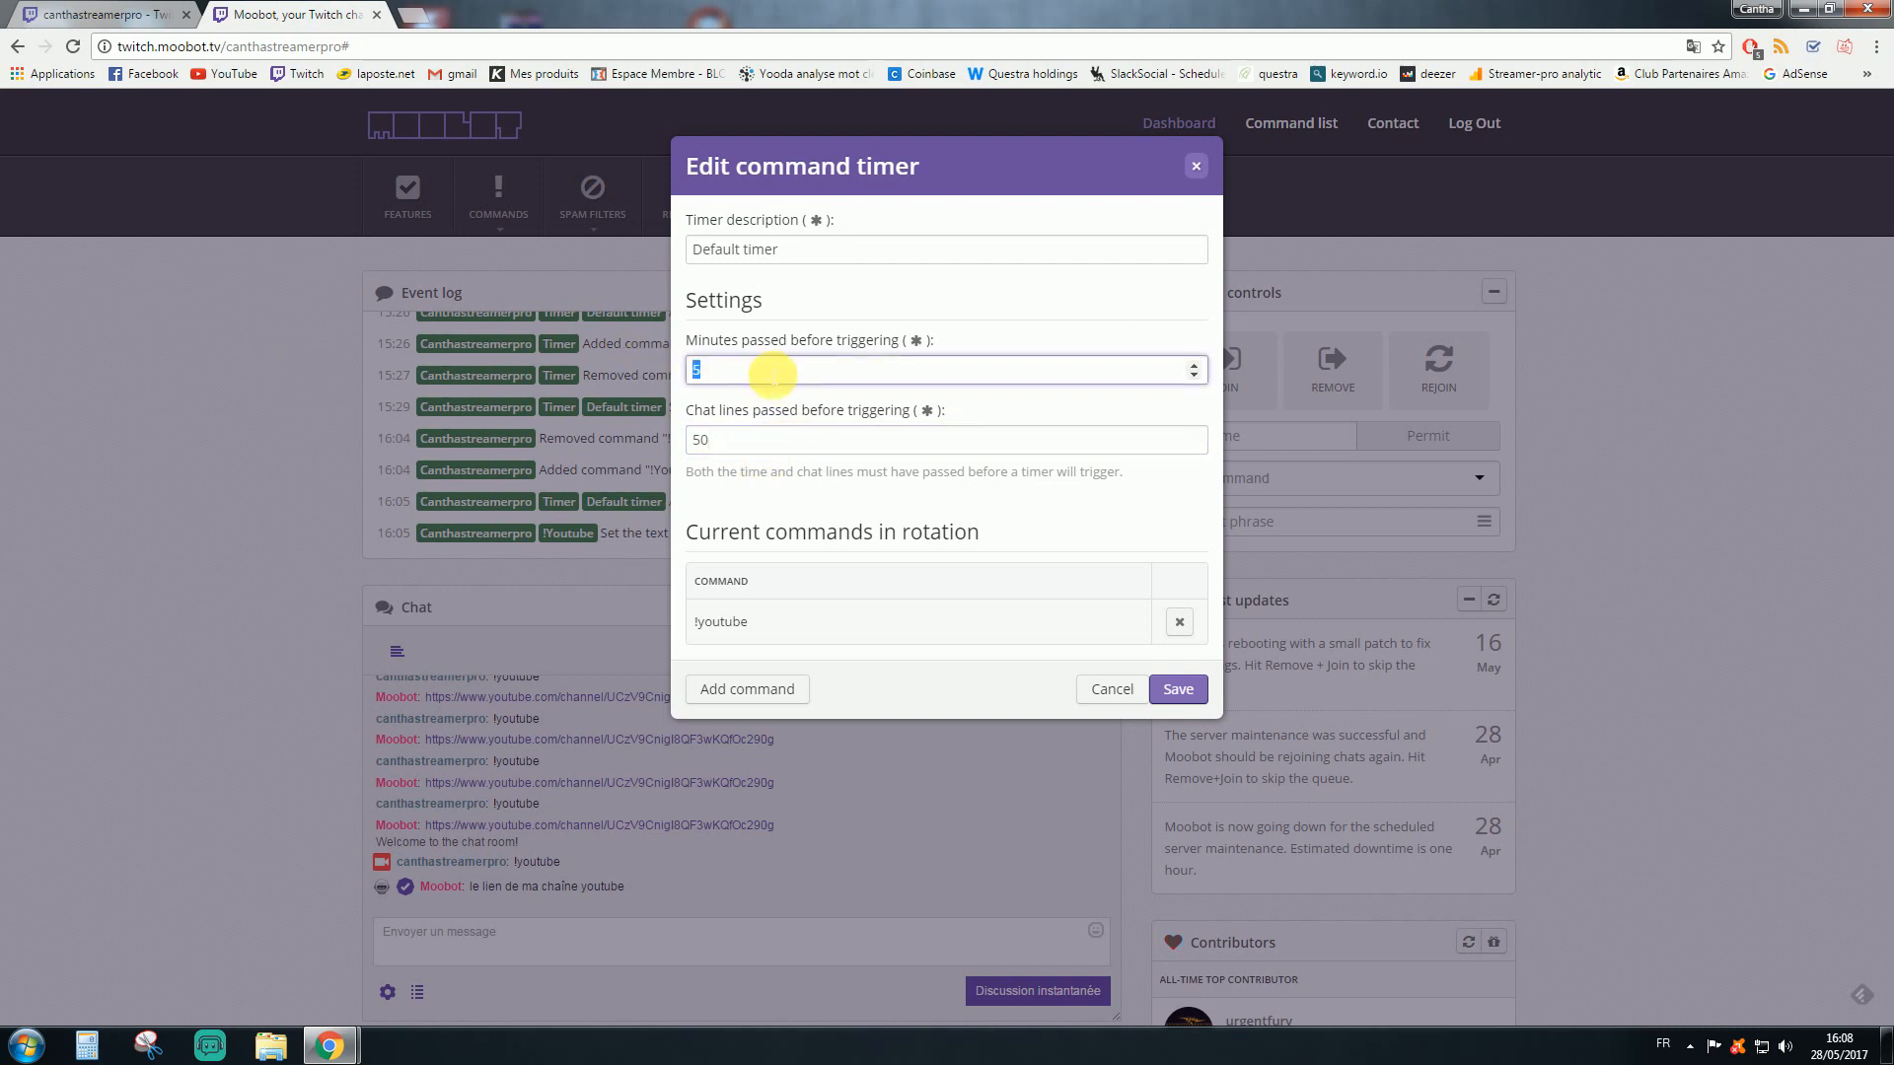
left_click(779, 370)
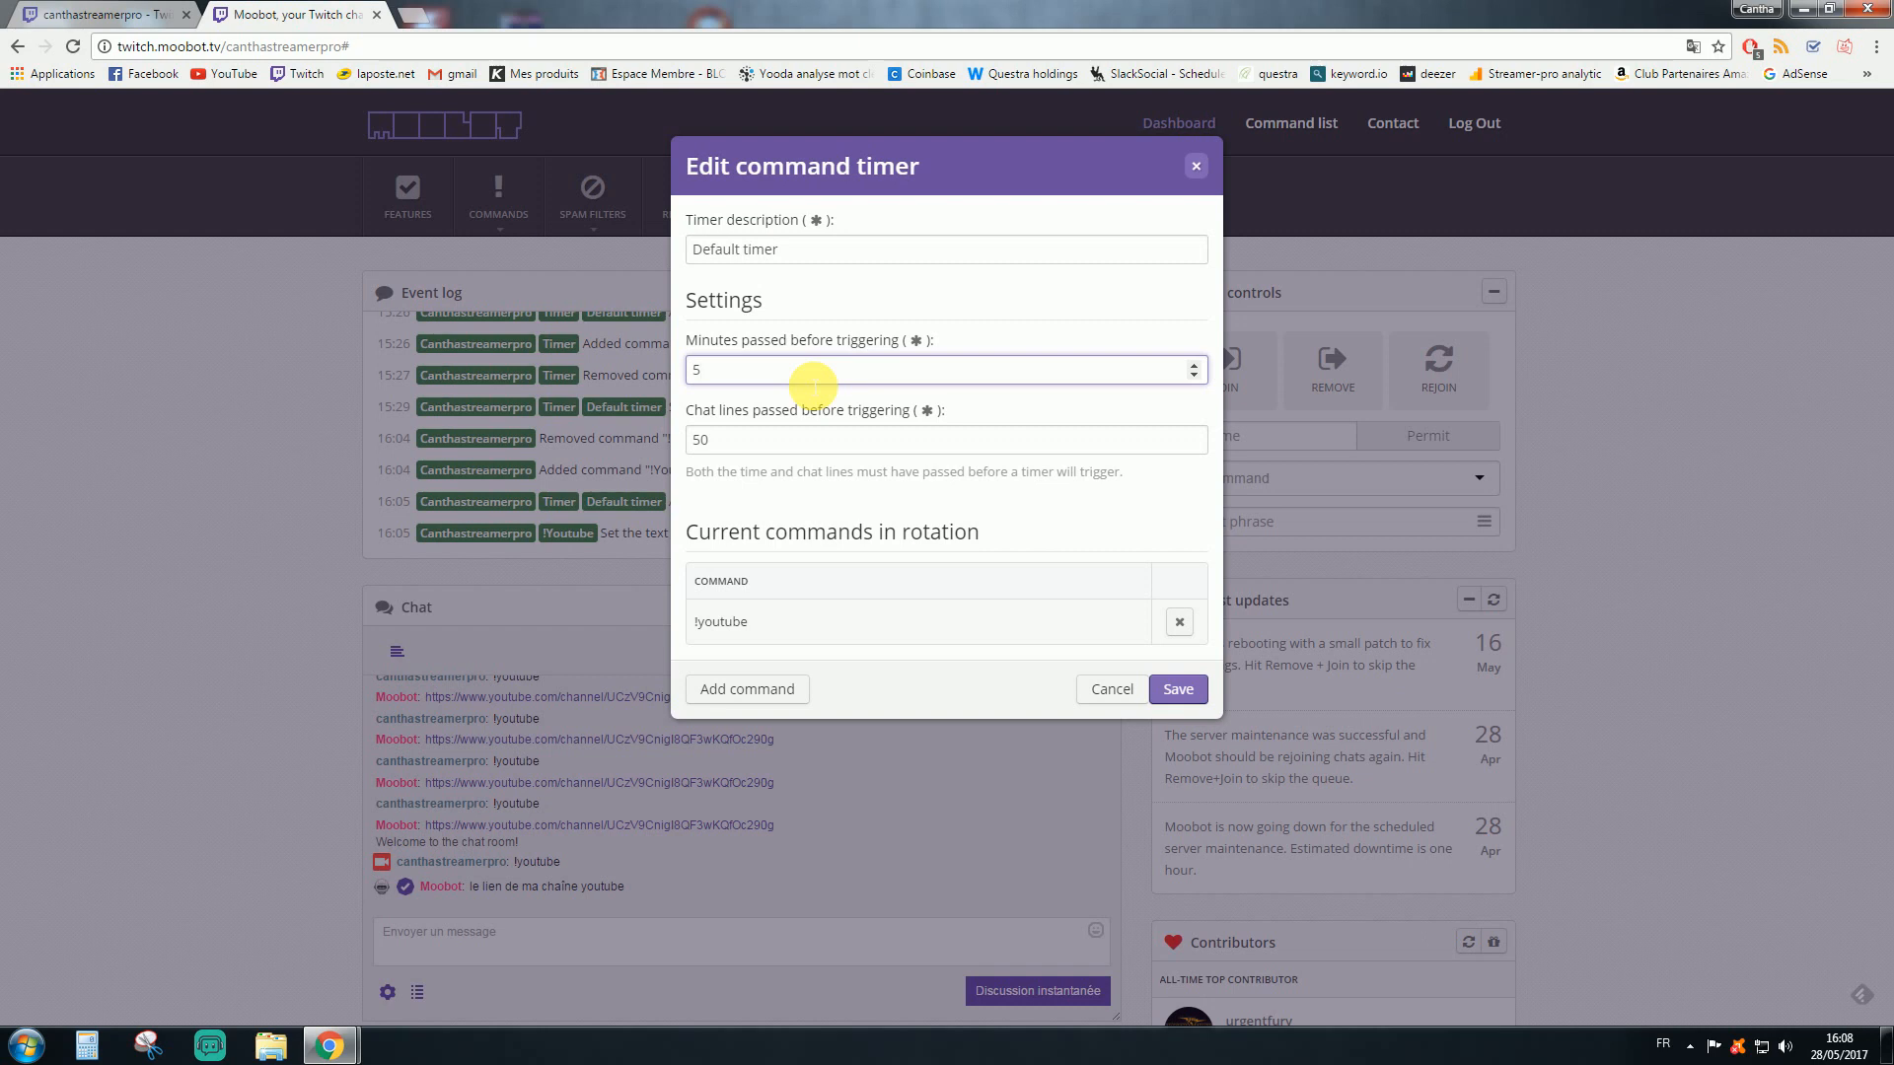
left_click(1184, 689)
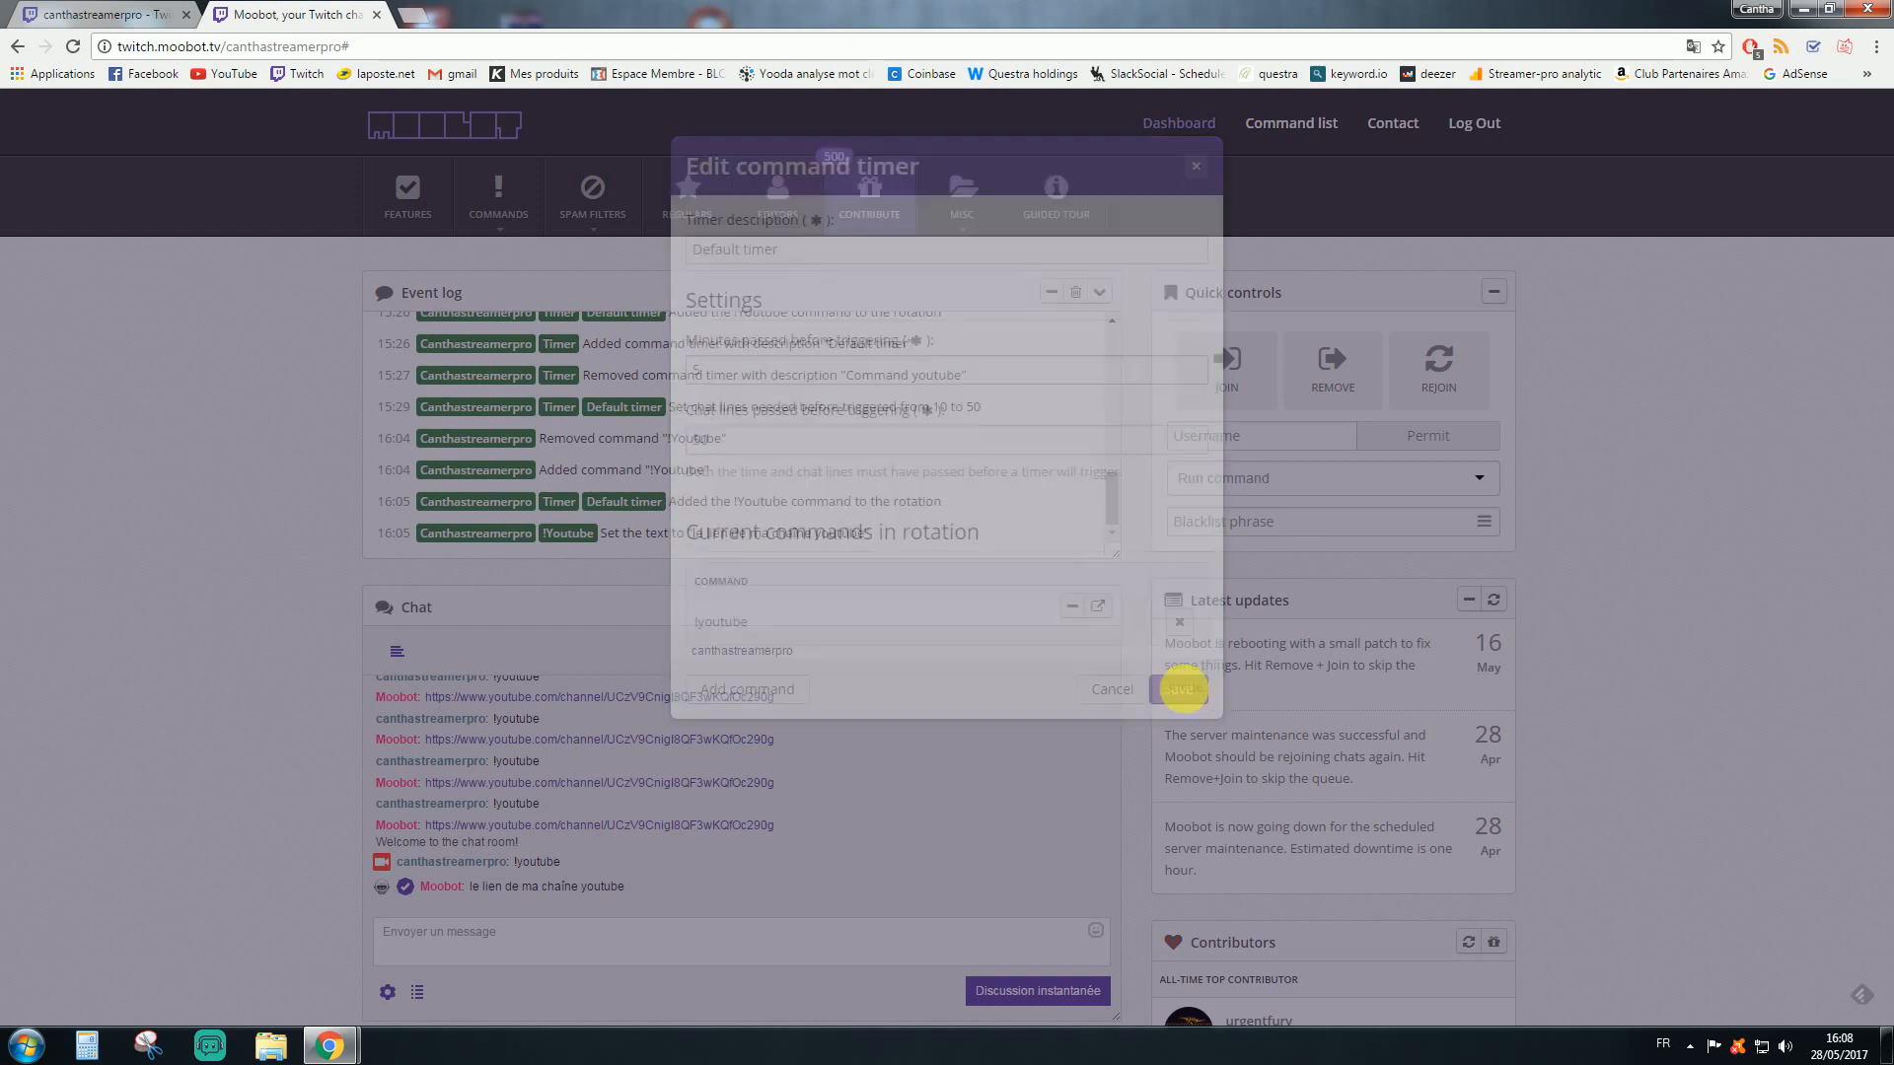
left_click(1176, 503)
key("ctrl+1")
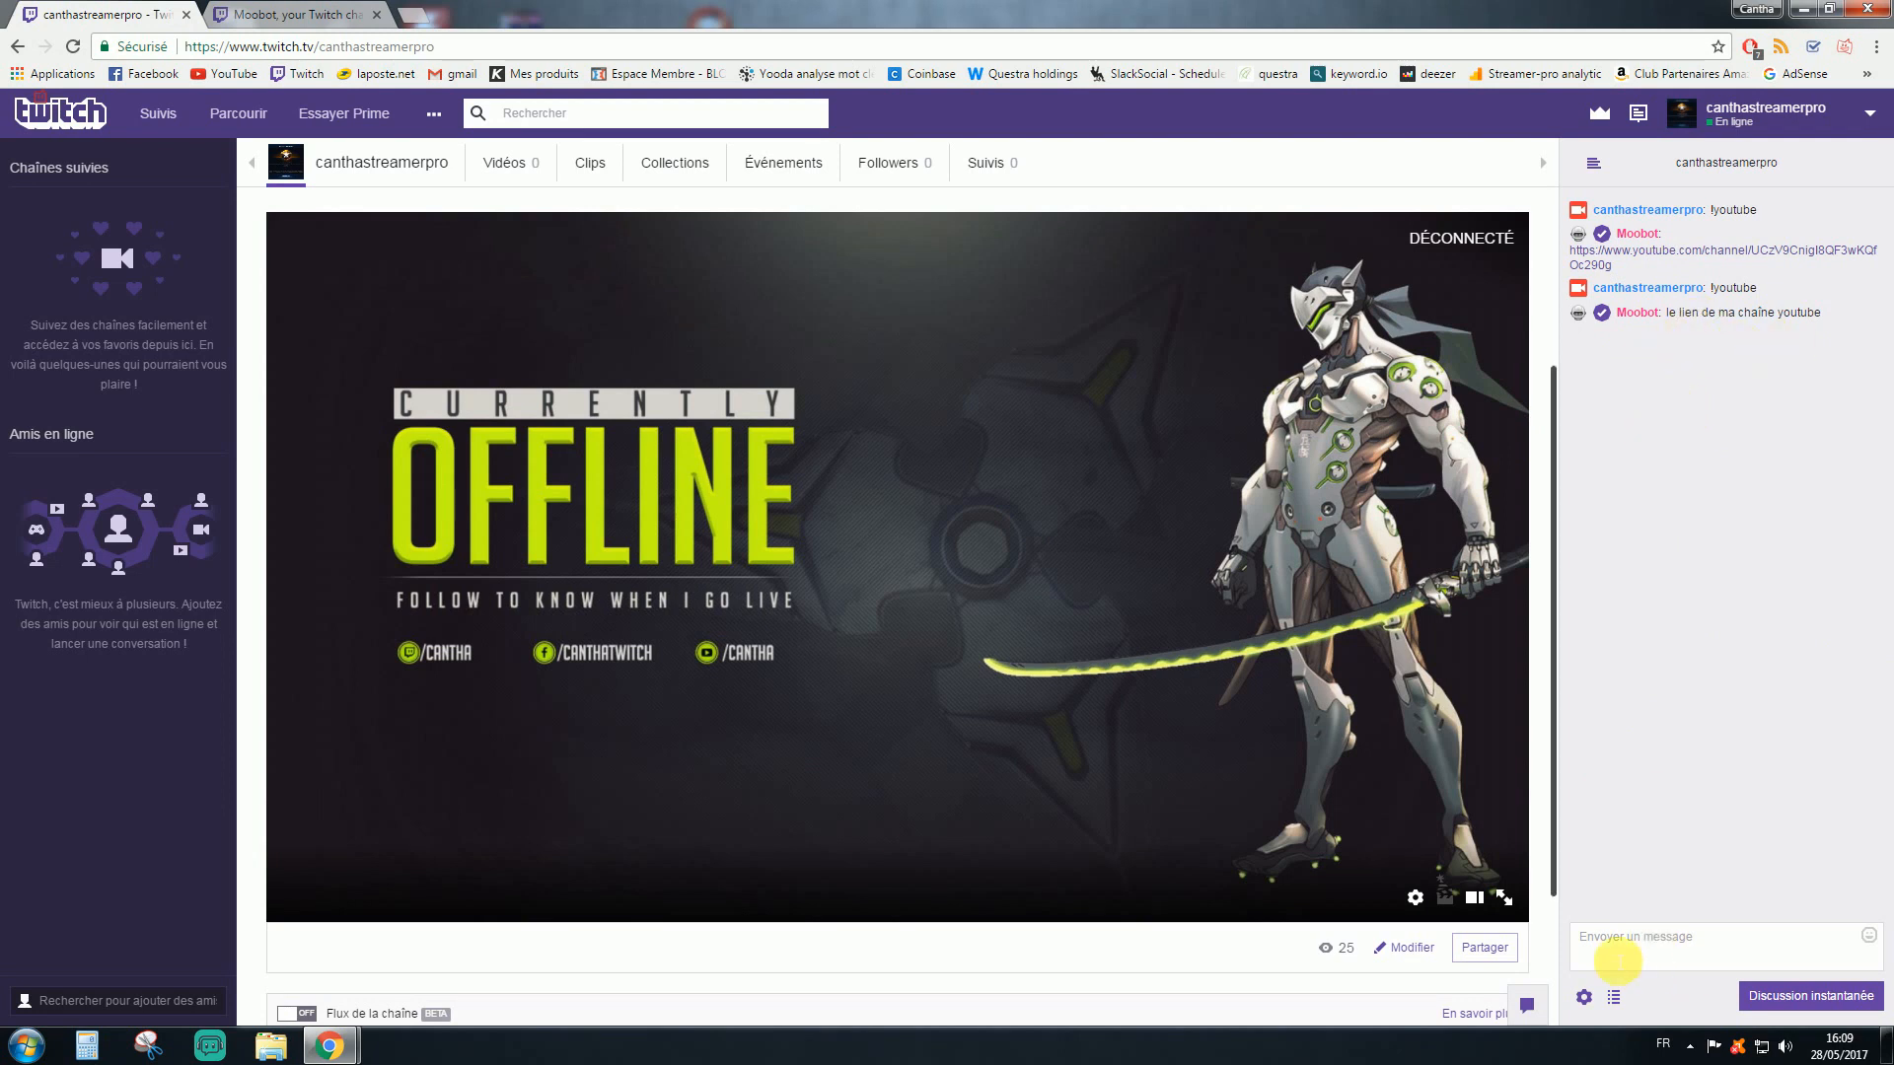
left_click(1618, 952)
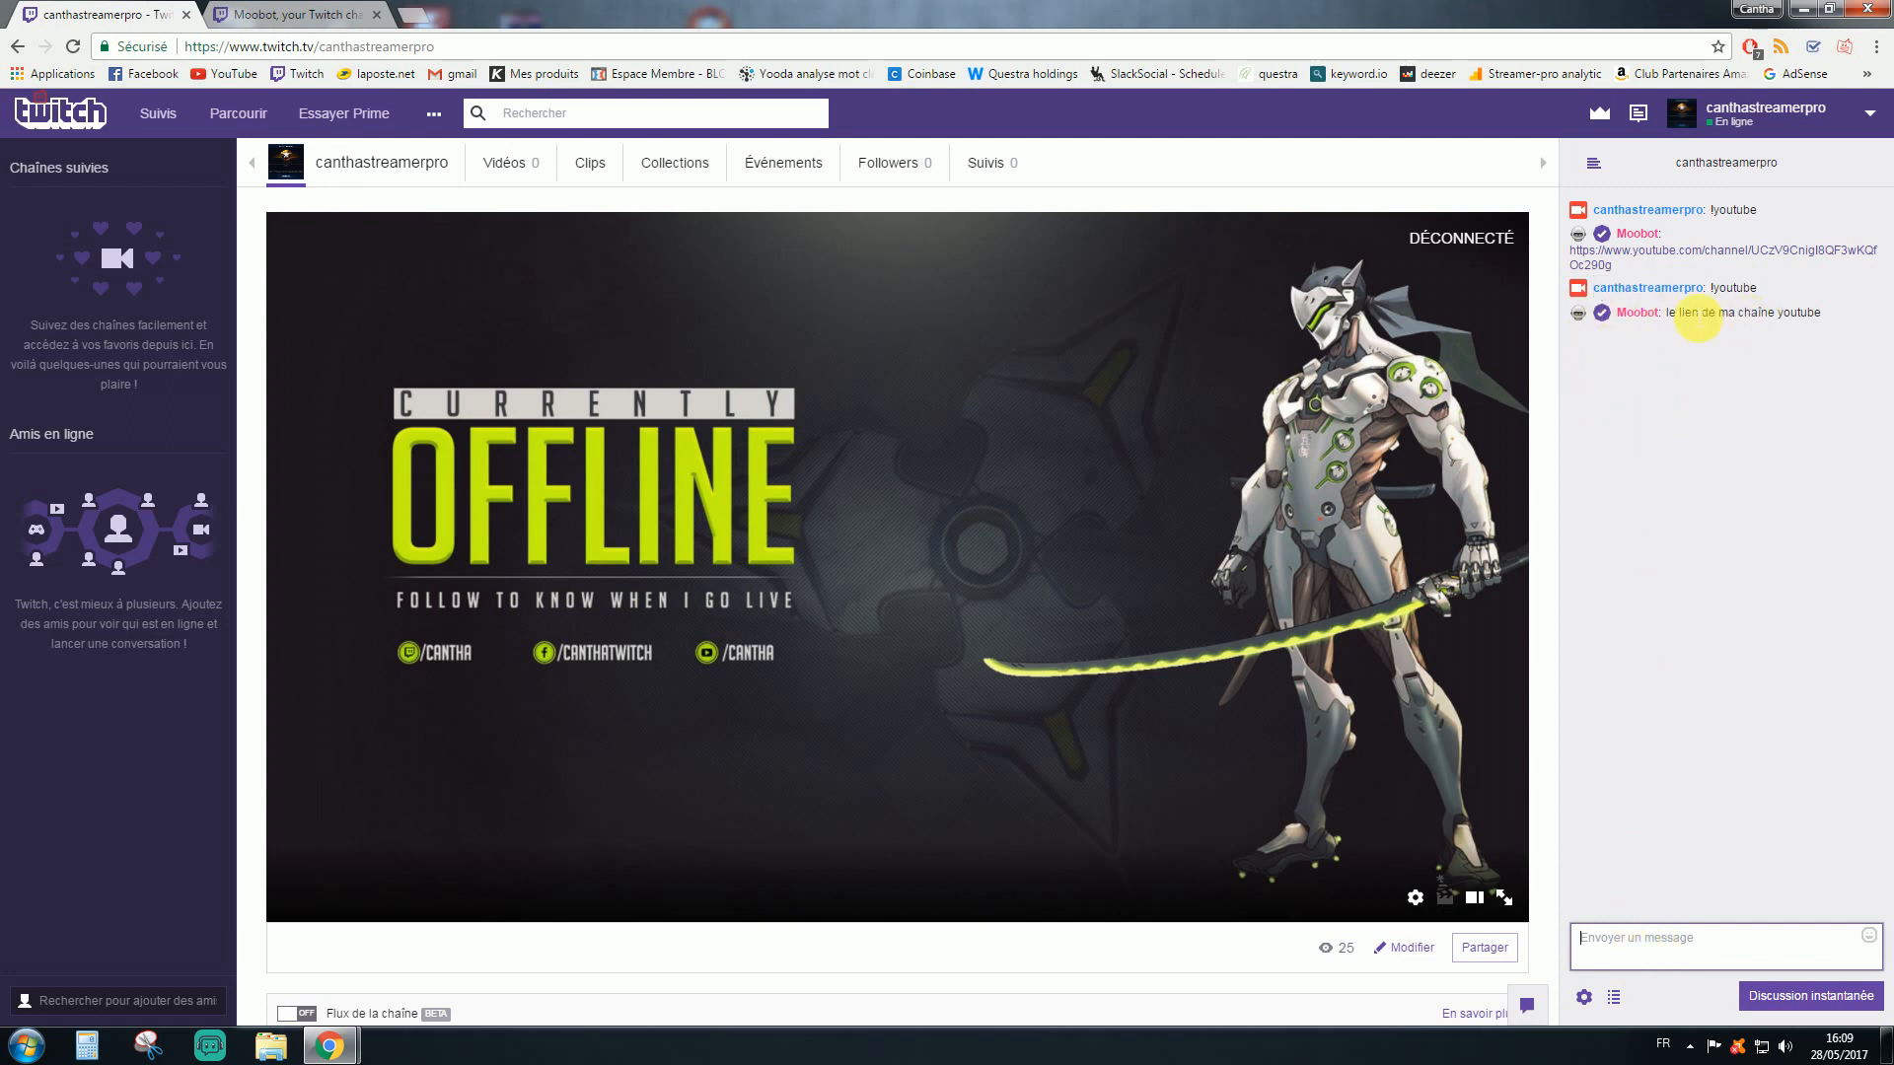
left_click(632, 404)
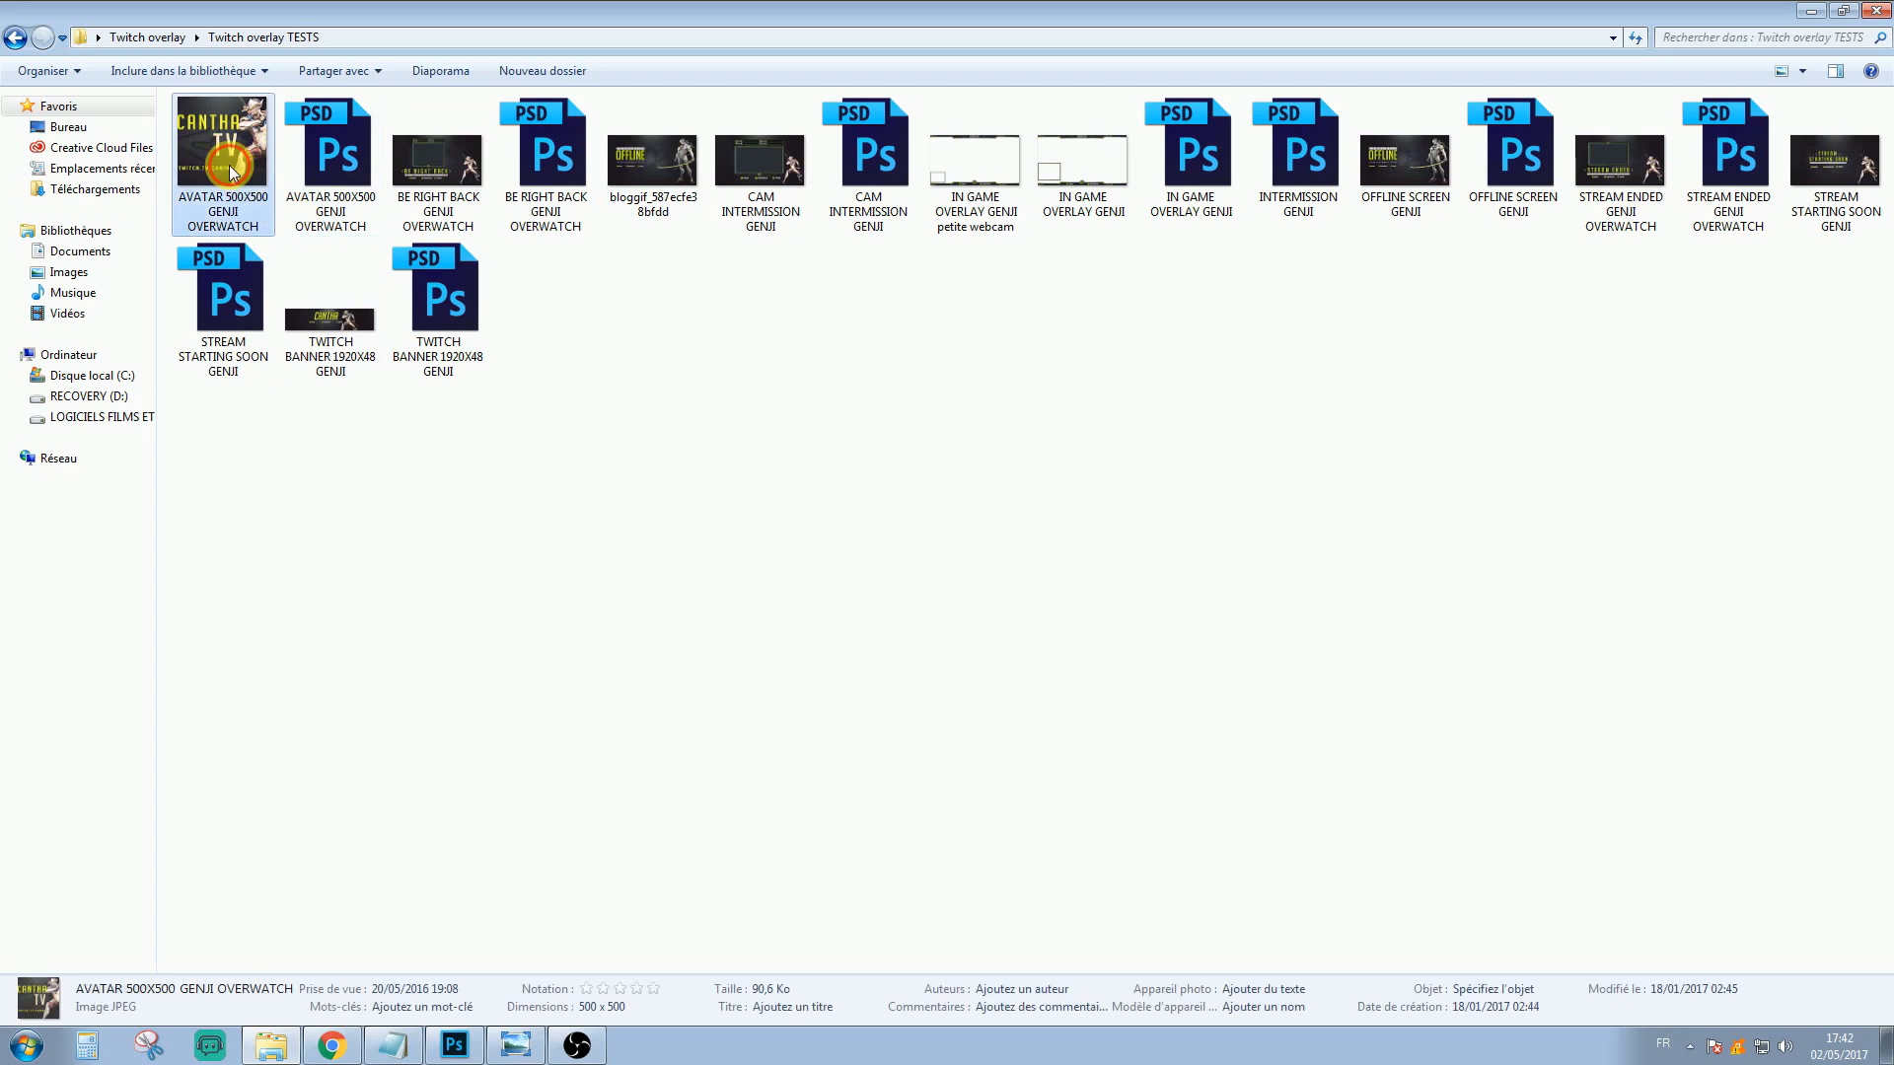
Look through the Twitch overlay images in the photo viewer, starting from AVATAR 500X500 GENJI OVERWATCH.
double_click(229, 164)
key("Right")
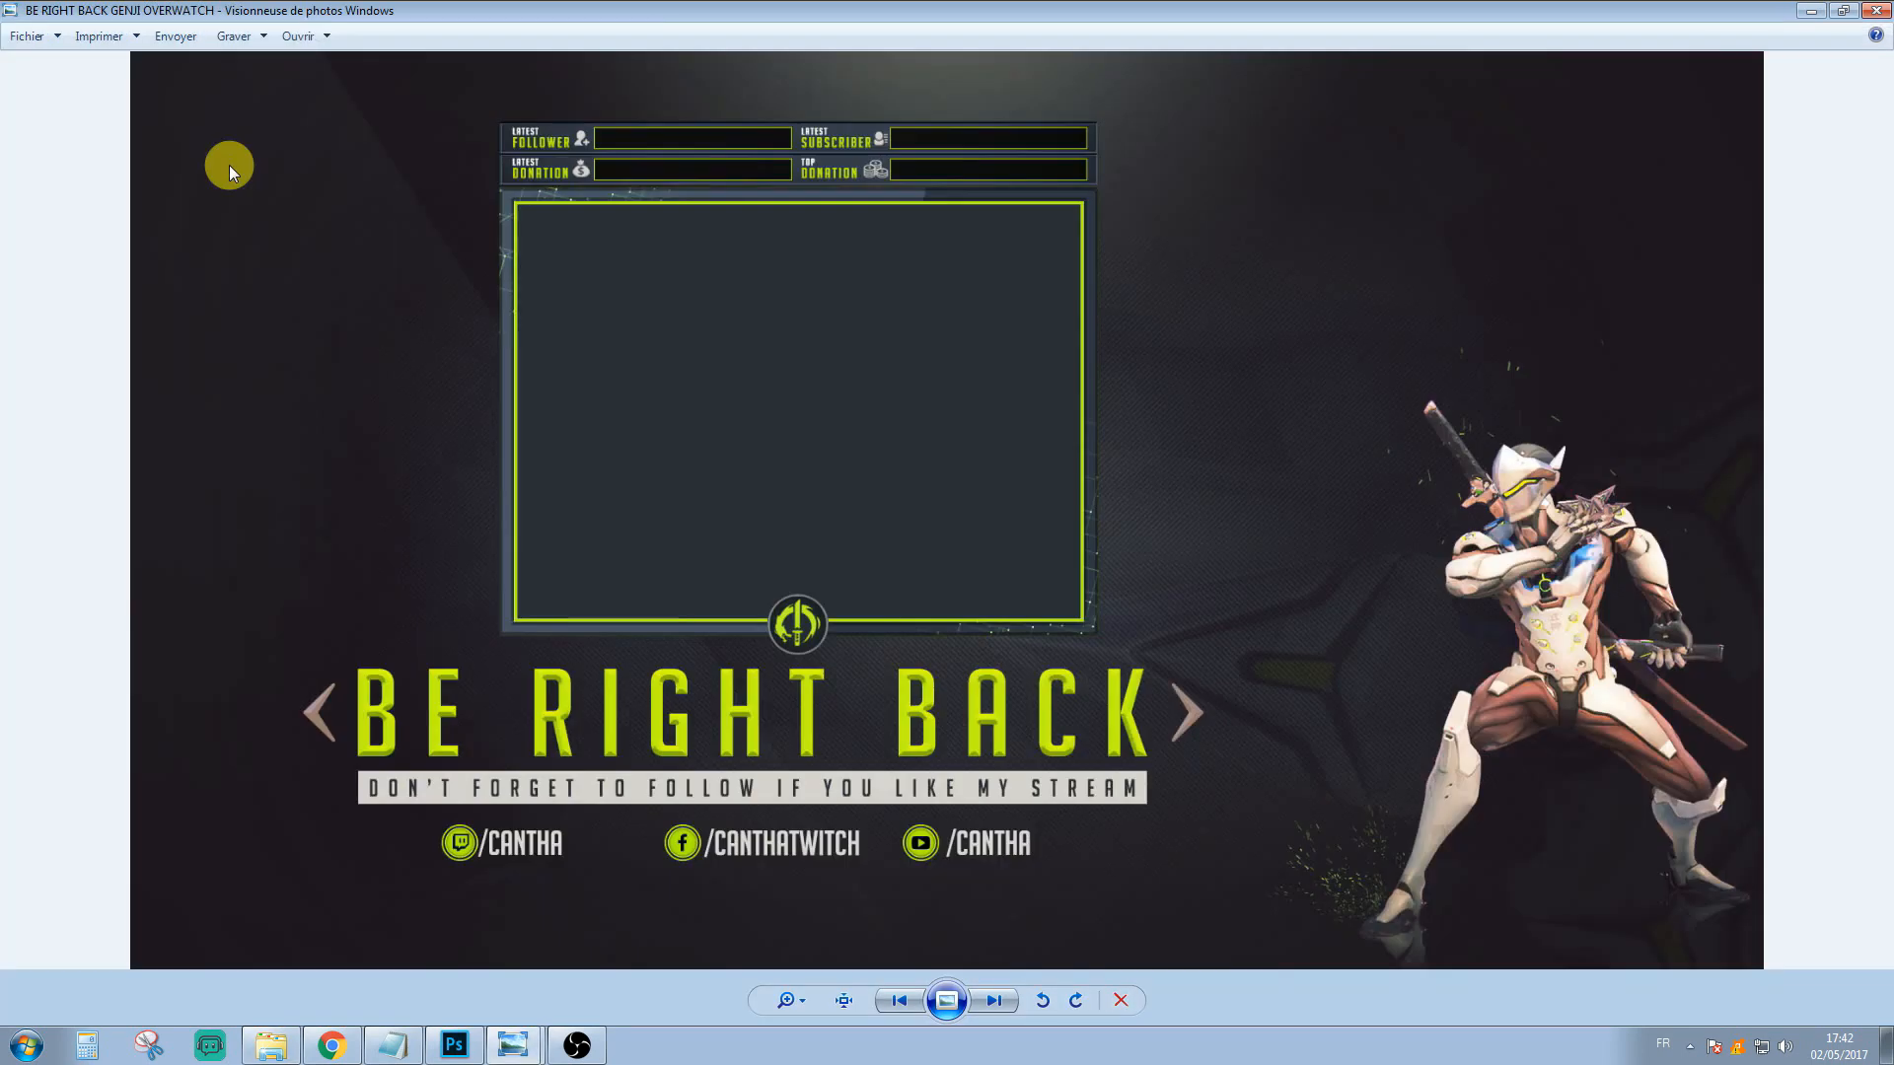
key("Right")
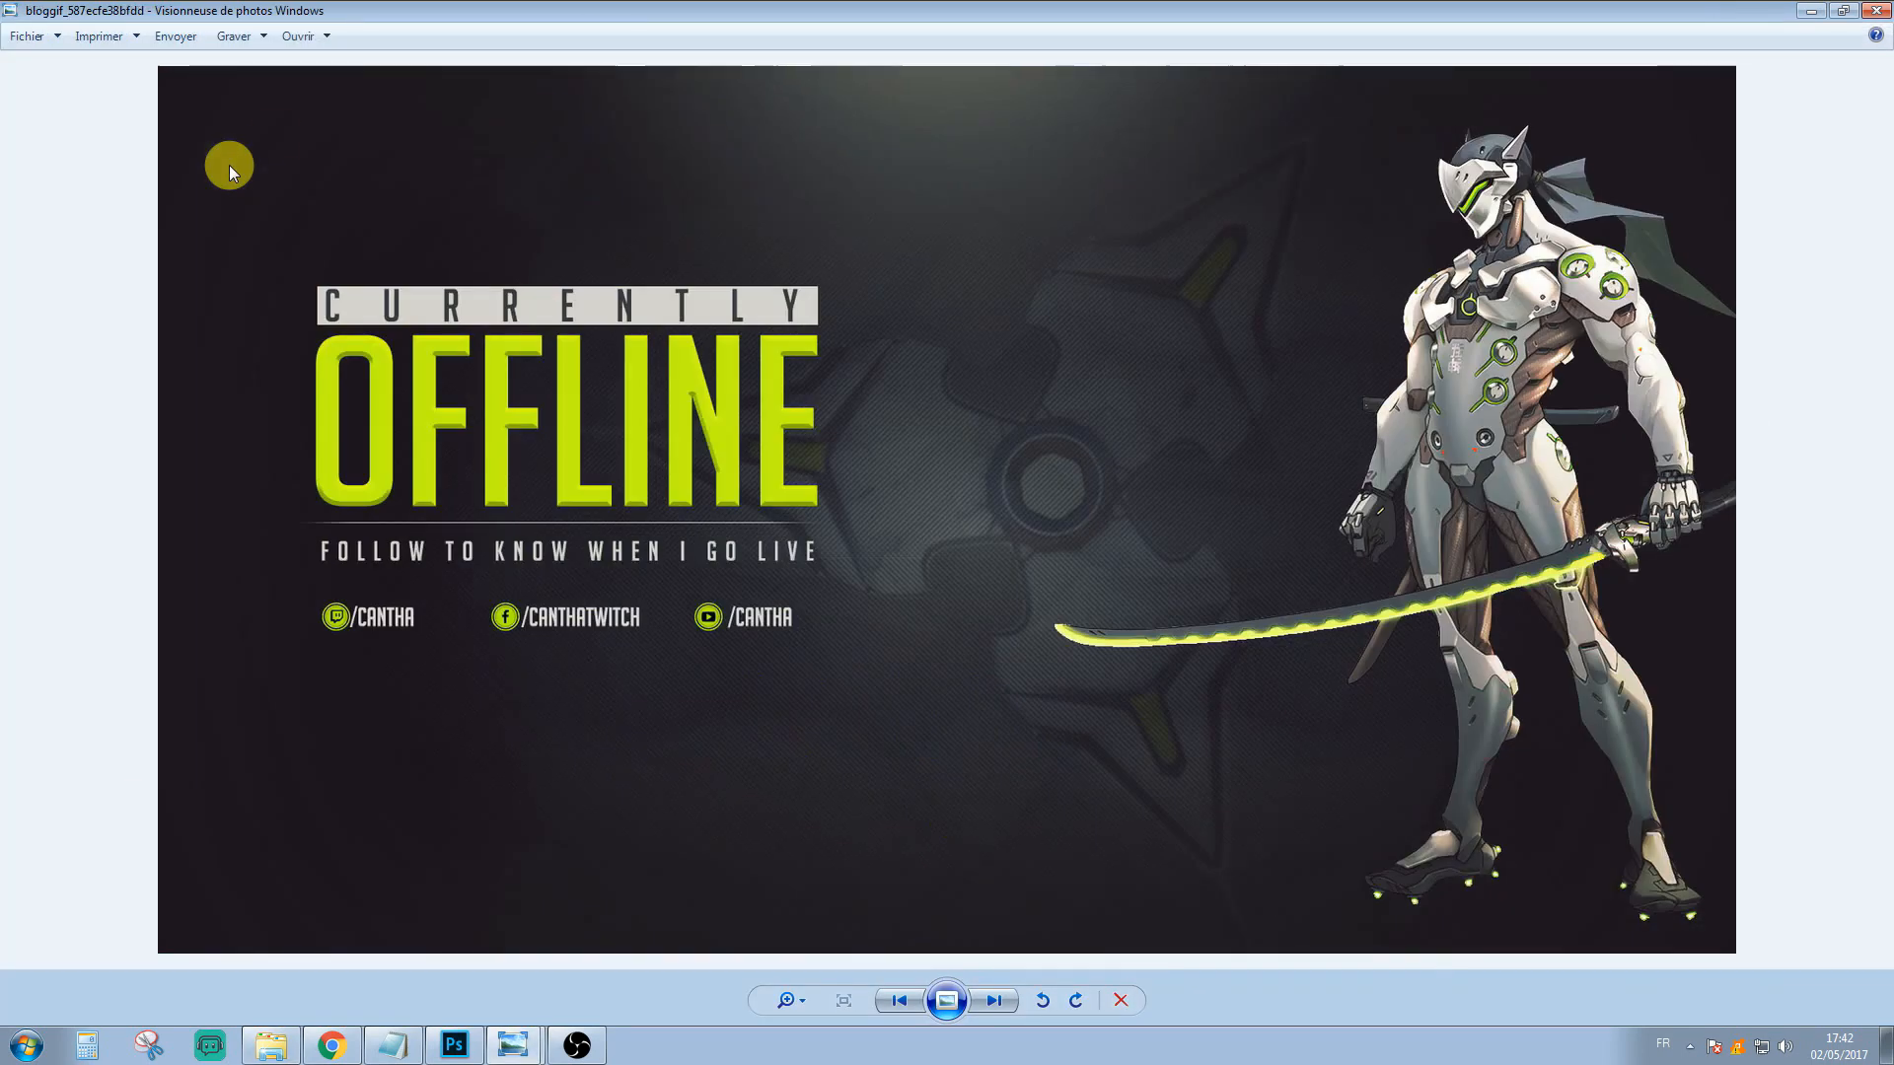
key("Right")
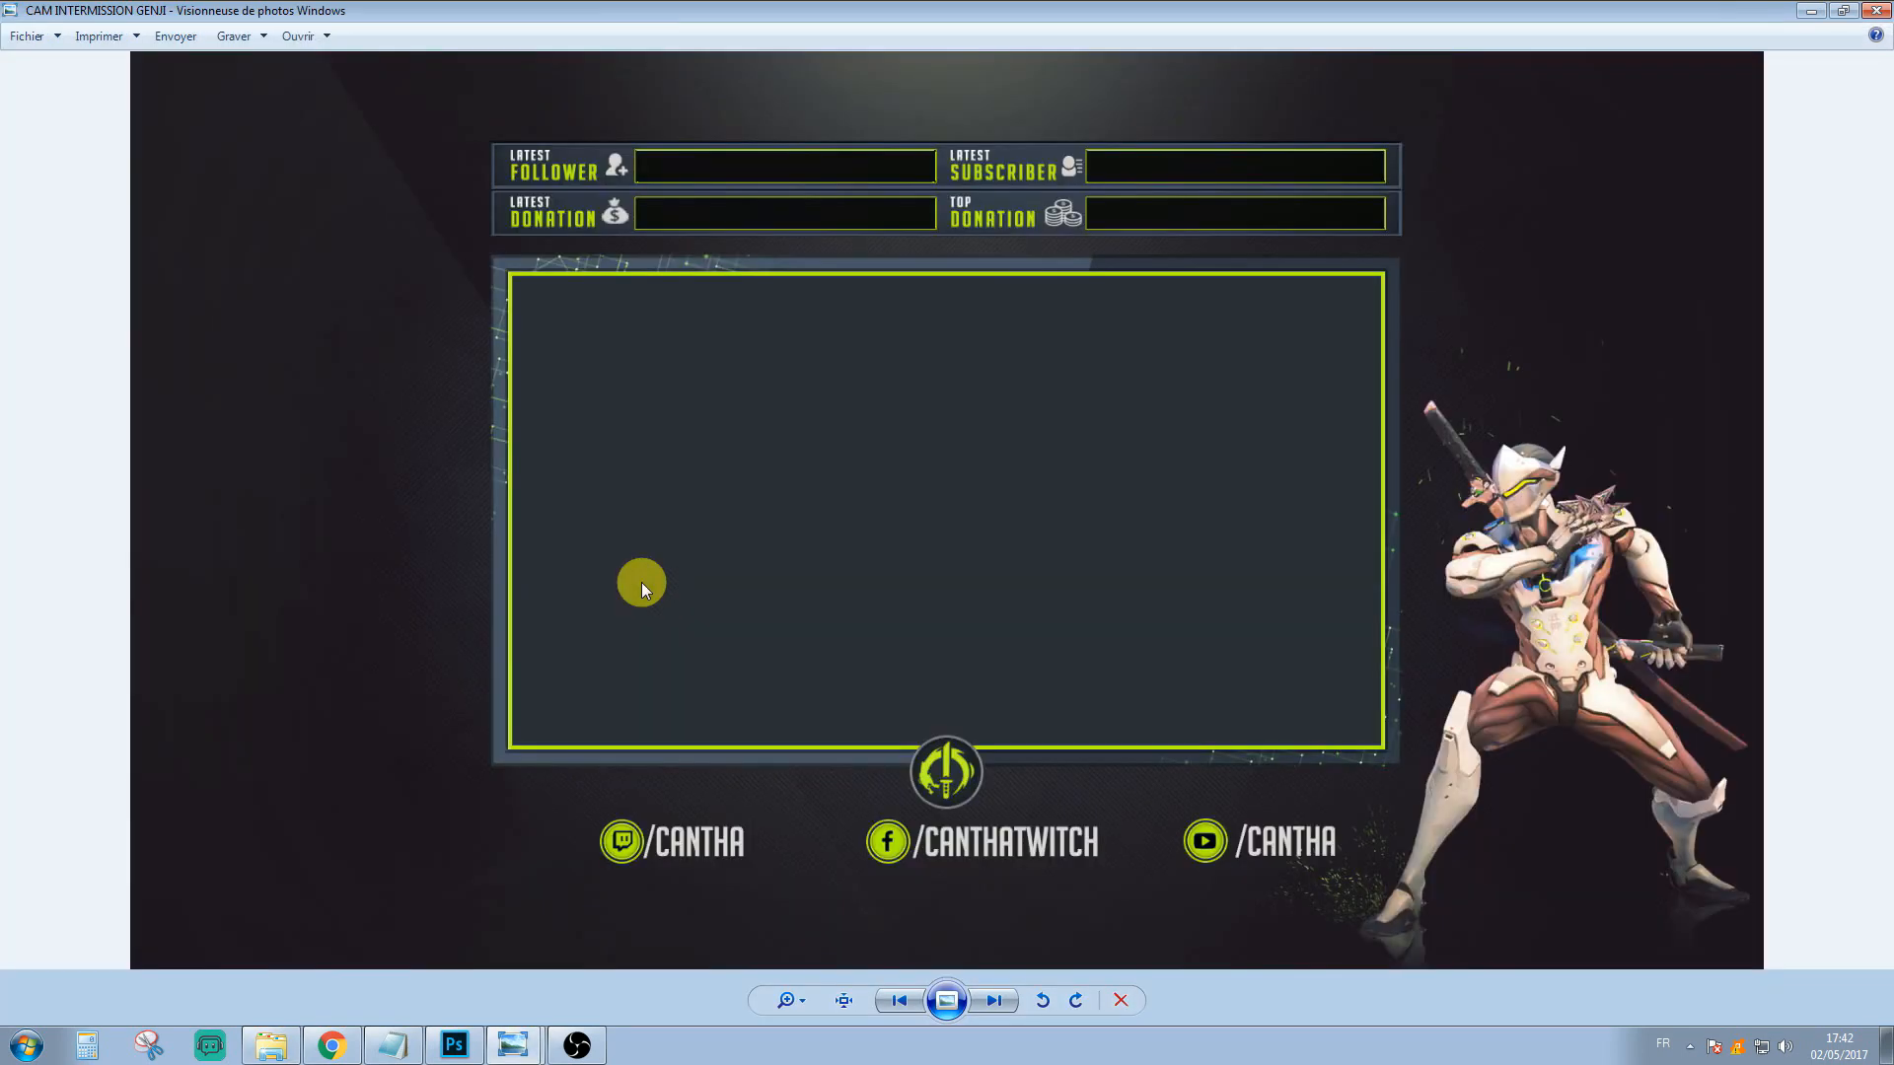
key("Right")
key("Right")
key("Right")
key("Right")
key("Right")
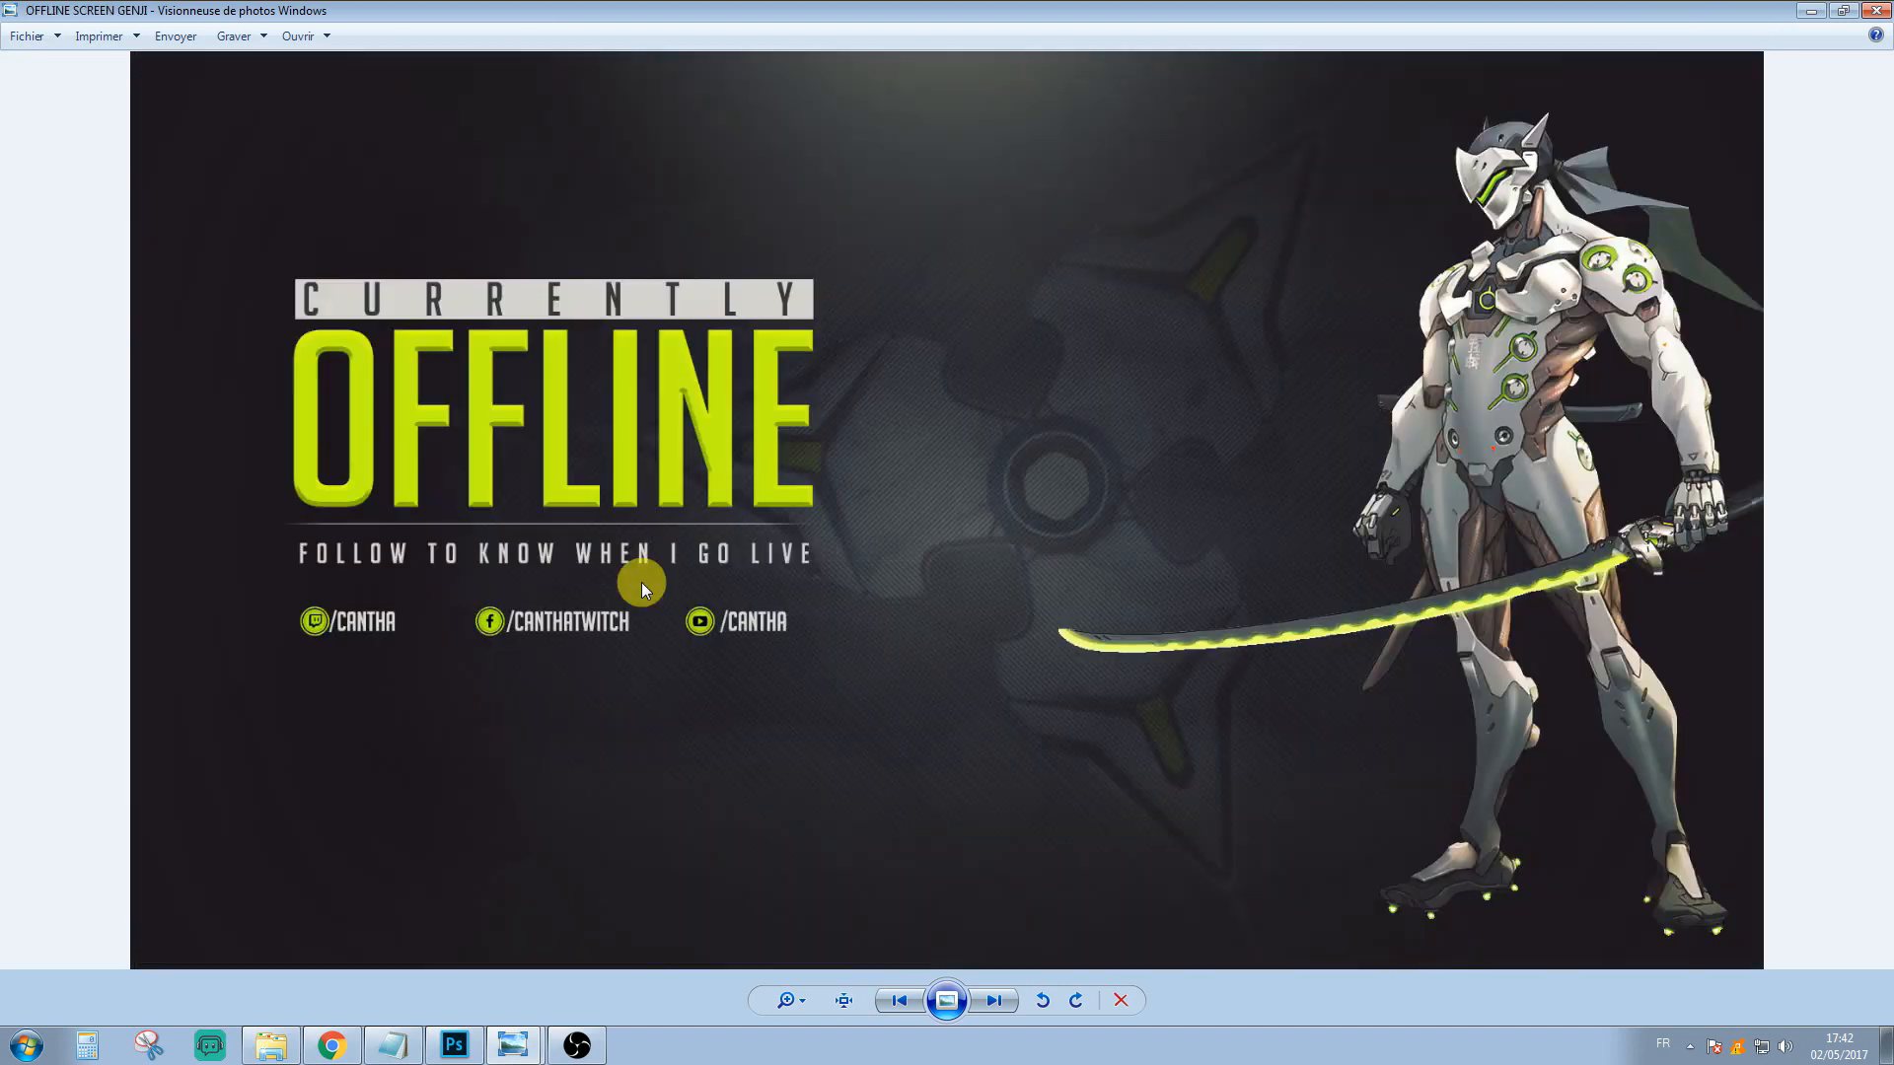